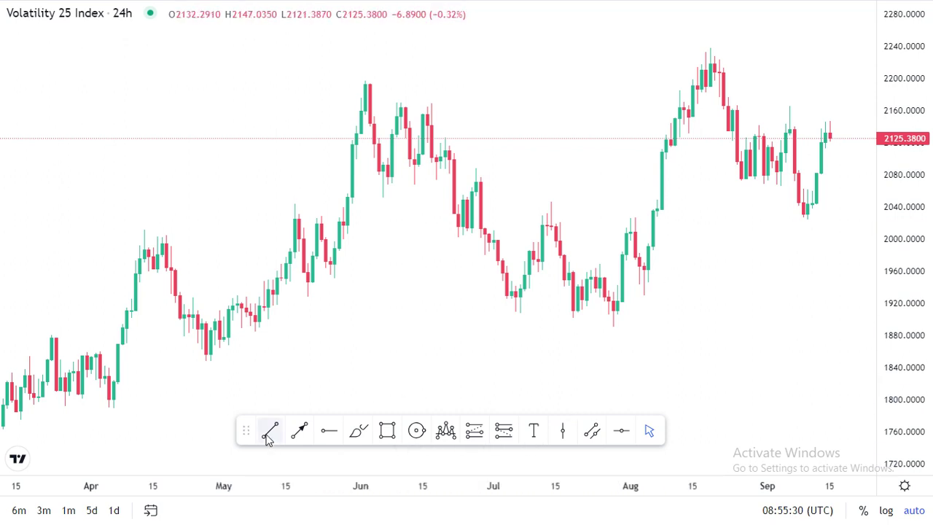
- Move the floating drawing toolbar below the chart's time axis and circle the August swing high
mouse_move(249, 431)
left_mouse_down()
mouse_move(245, 475)
mouse_move(263, 510)
left_mouse_up()
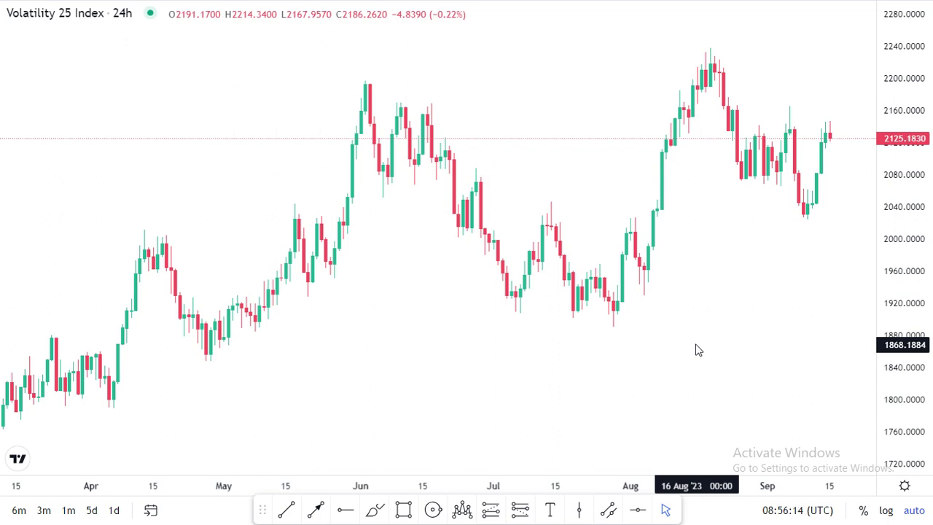
left_click_drag(712, 212, 669, 225)
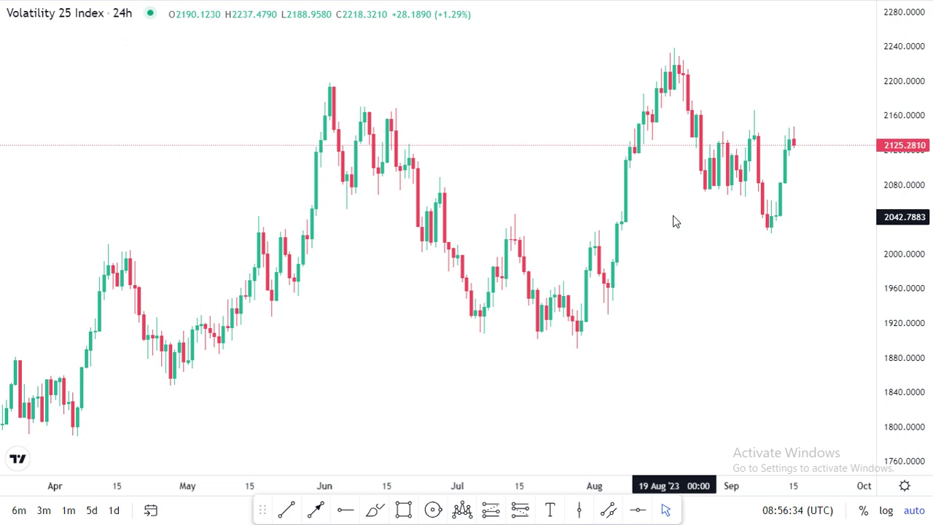
left_click_drag(560, 182, 430, 164)
left_click_drag(595, 234, 641, 235)
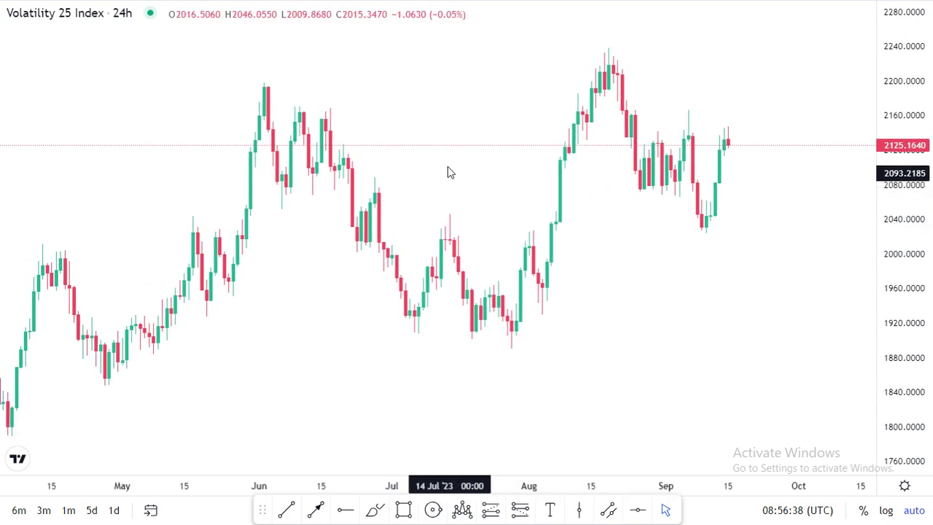
left_click_drag(447, 173, 510, 175)
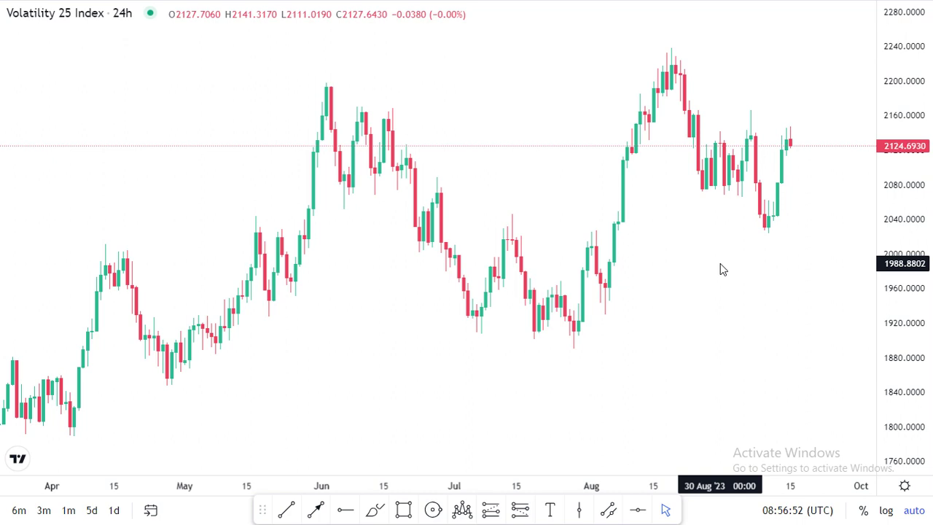
left_click_drag(748, 183, 653, 204)
left_click_drag(583, 216, 631, 244)
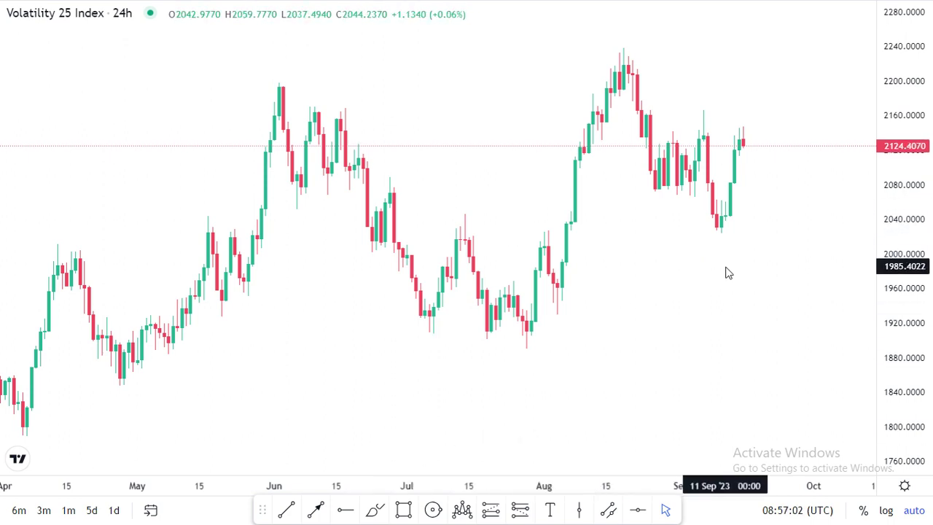
left_click(434, 511)
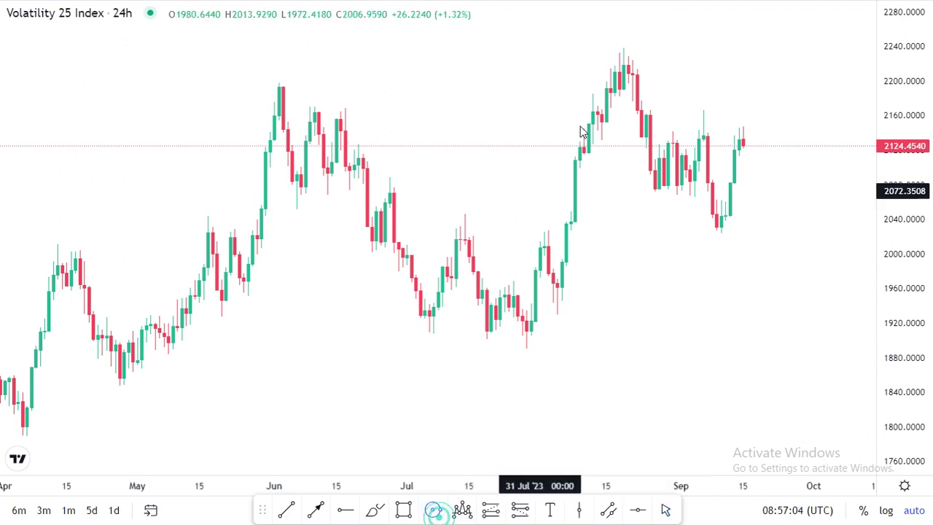
left_click_drag(623, 46, 631, 59)
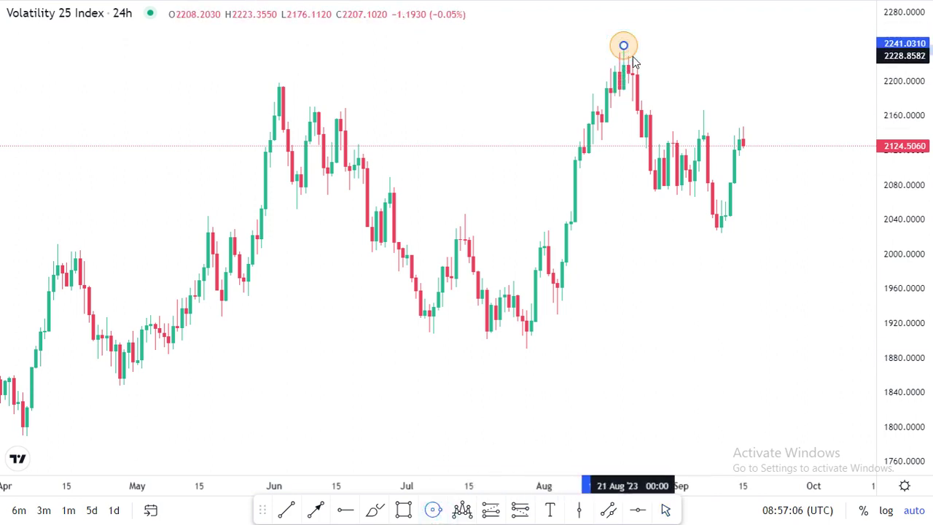
left_click(610, 146)
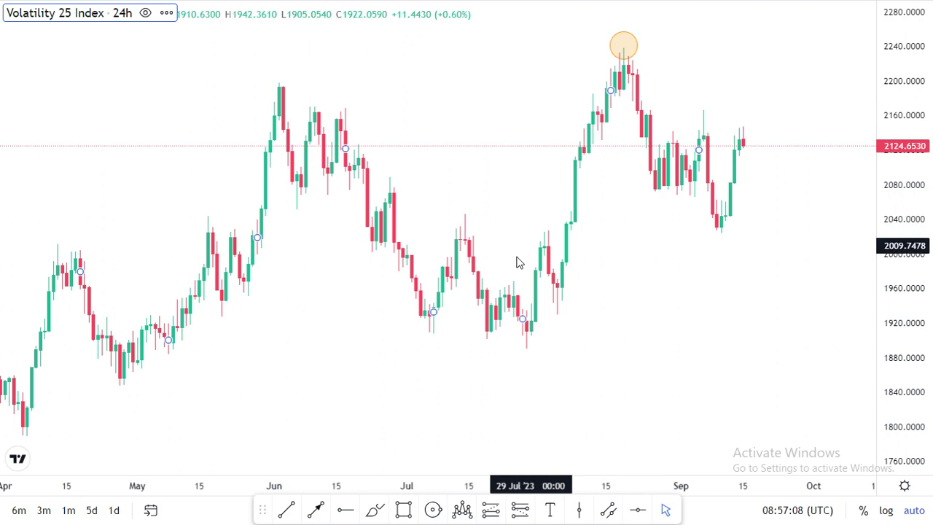
- Place a horizontal ray at the circled August high, at about 2237.55
left_click_drag(490, 233, 610, 291)
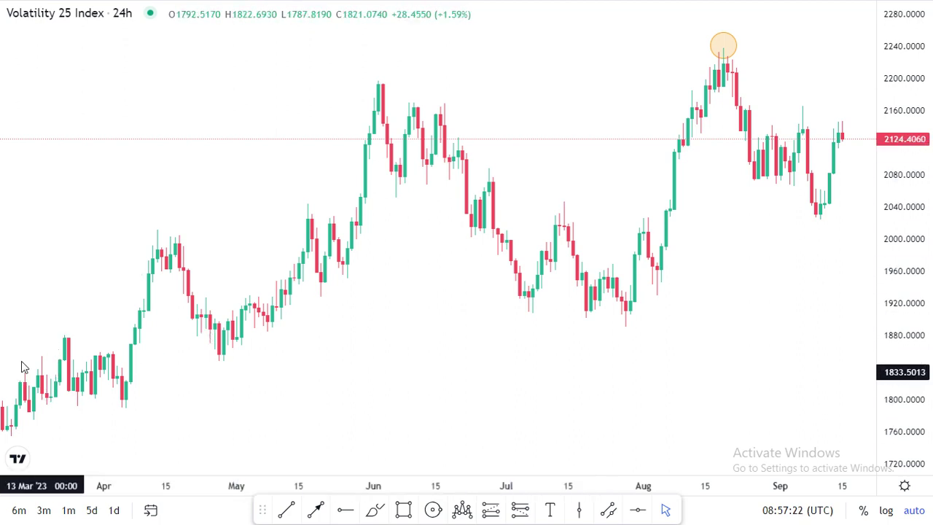
left_click_drag(137, 274, 330, 314)
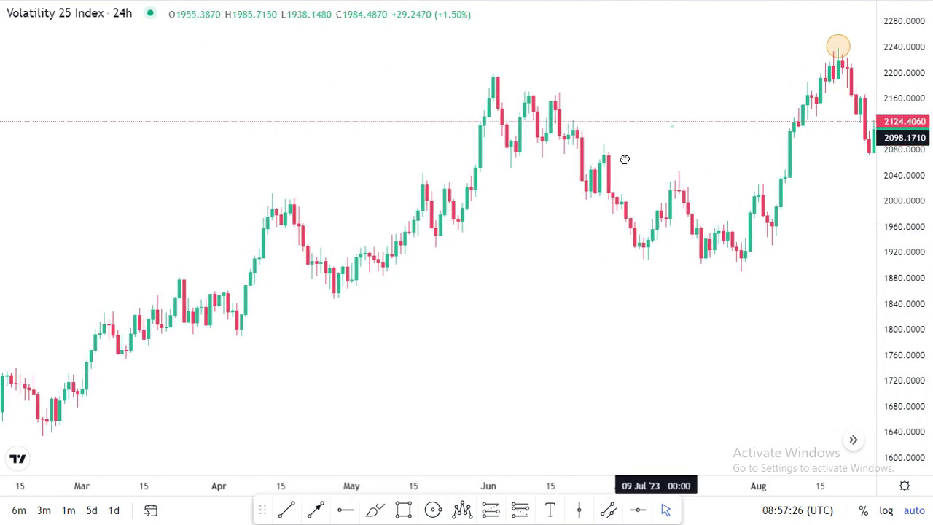
scroll(656, 139, "right", 5)
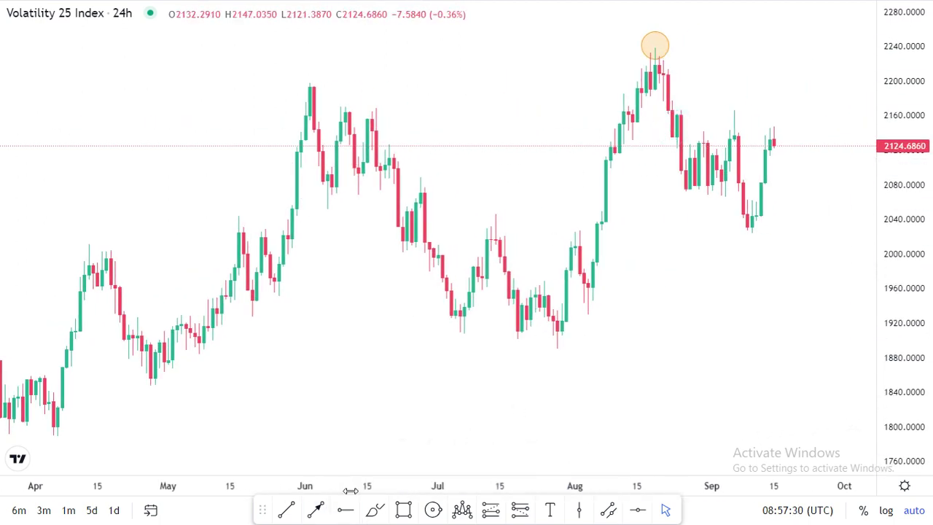
left_click(343, 512)
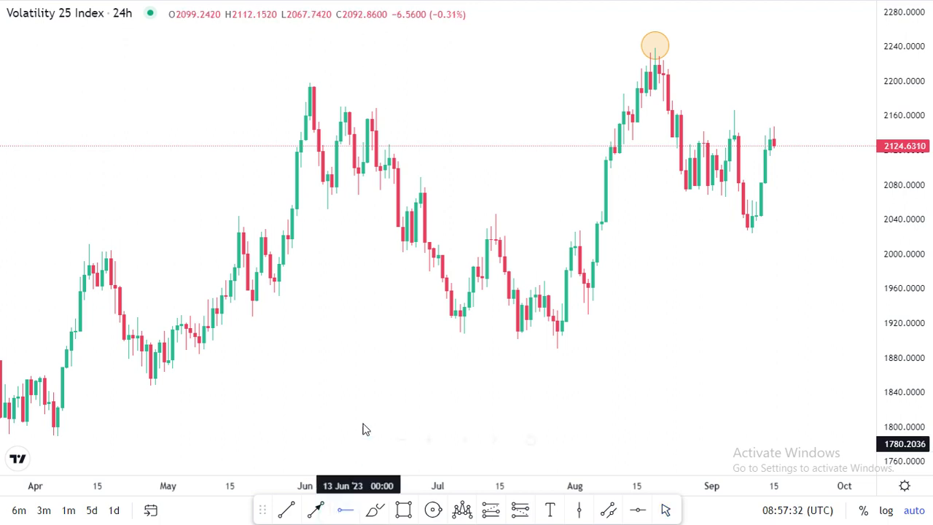
left_click(580, 38)
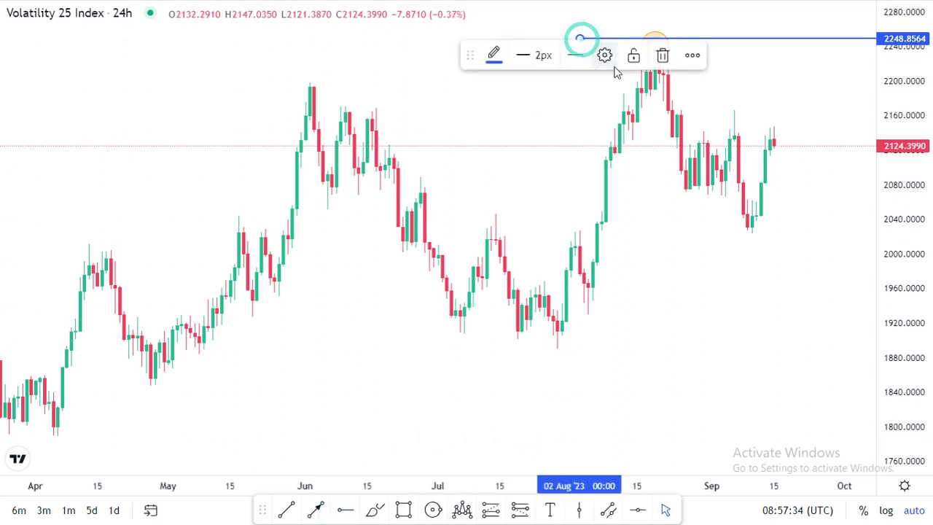
left_click(586, 88)
left_click_drag(584, 38, 591, 56)
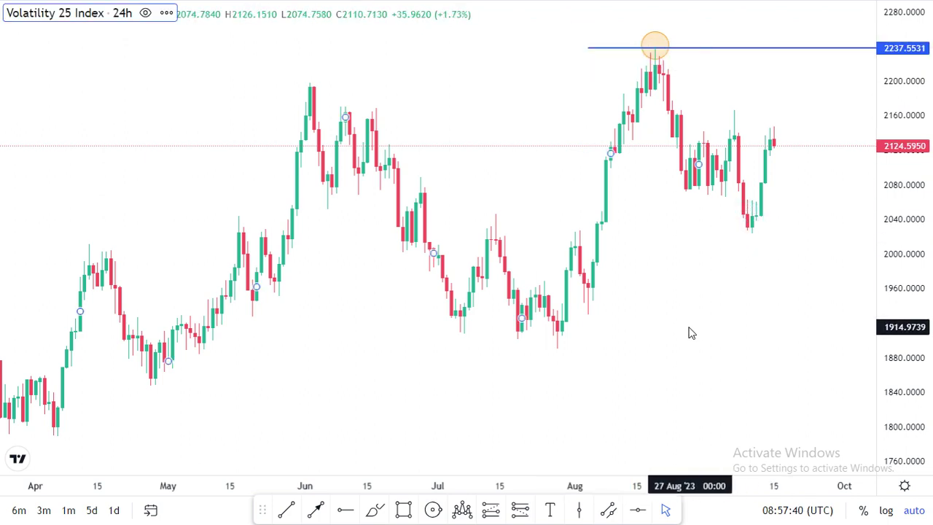
left_click(644, 284)
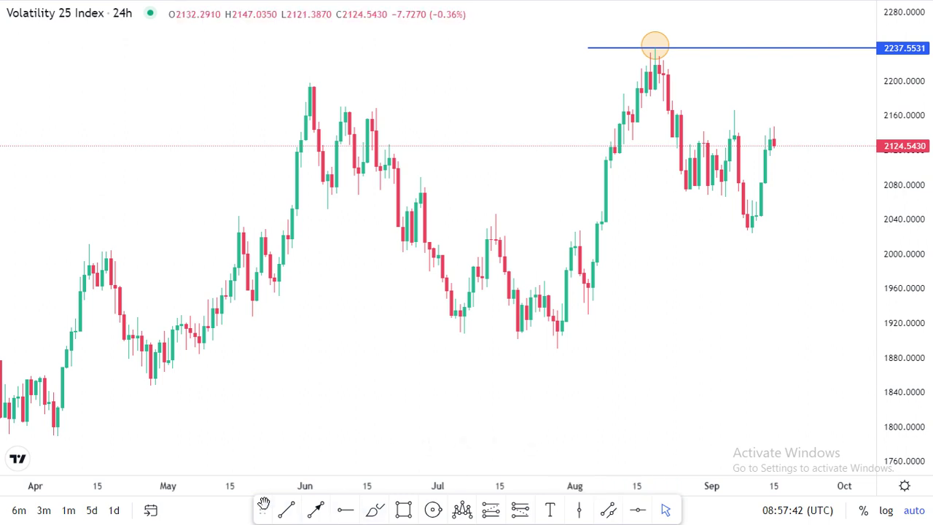
- Place a horizontal ray along the late-July low at about 1891.50, starting from early July
left_click(474, 360)
left_click_drag(474, 360, 466, 348)
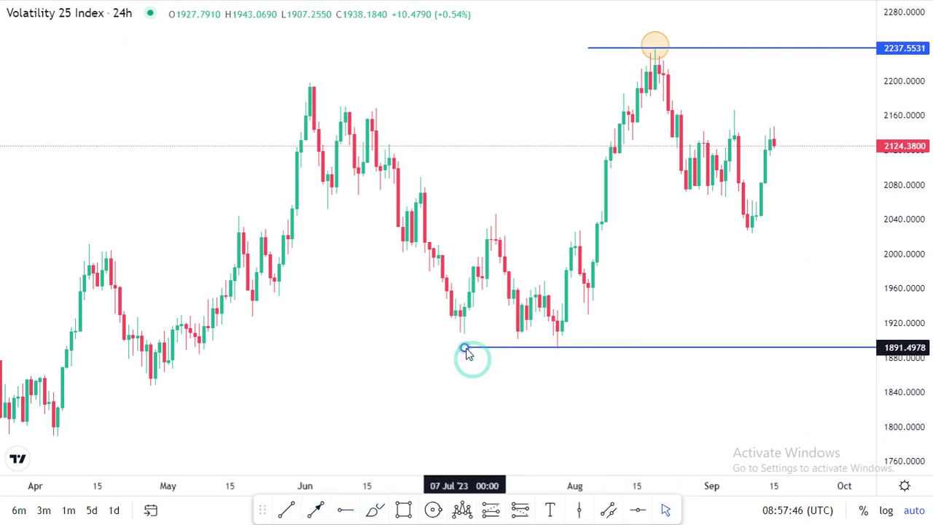
left_click(575, 367)
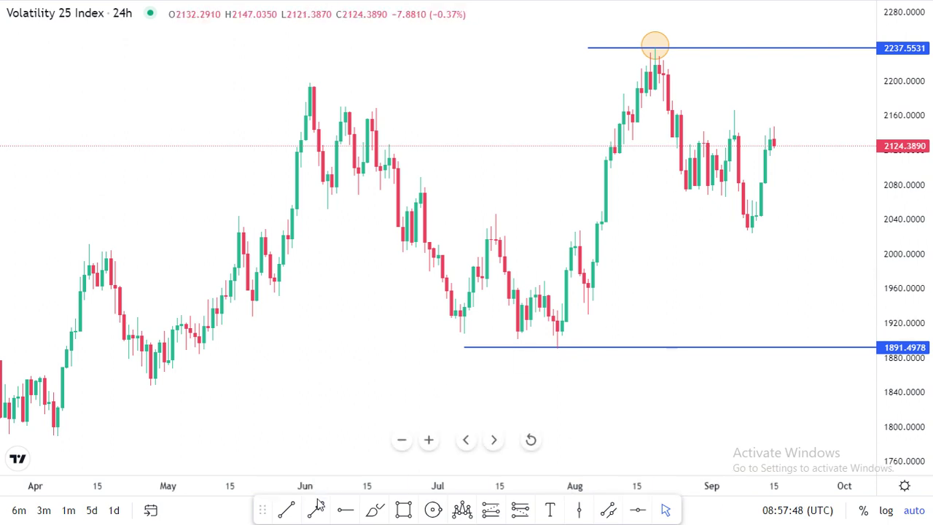
- Place a horizontal ray from the September swing low at about 2025.40
left_click(344, 513)
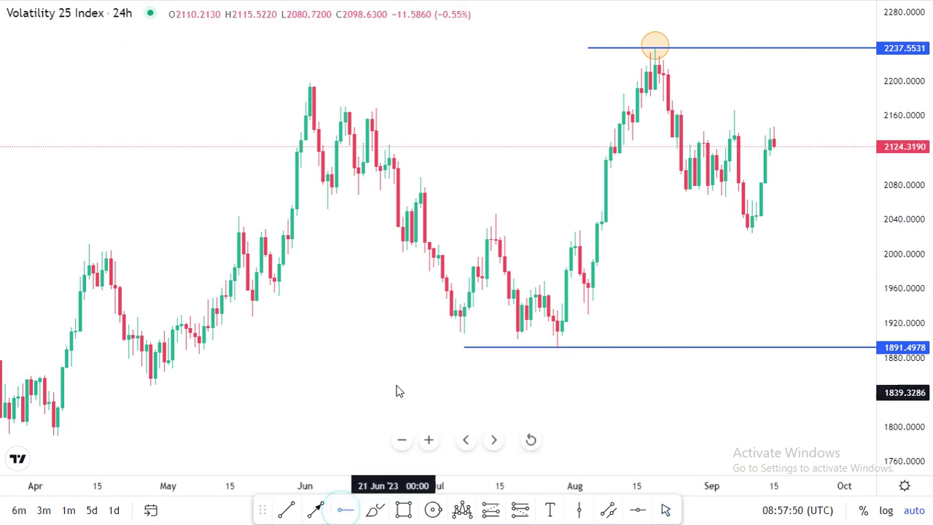
left_click(746, 232)
left_click(758, 265)
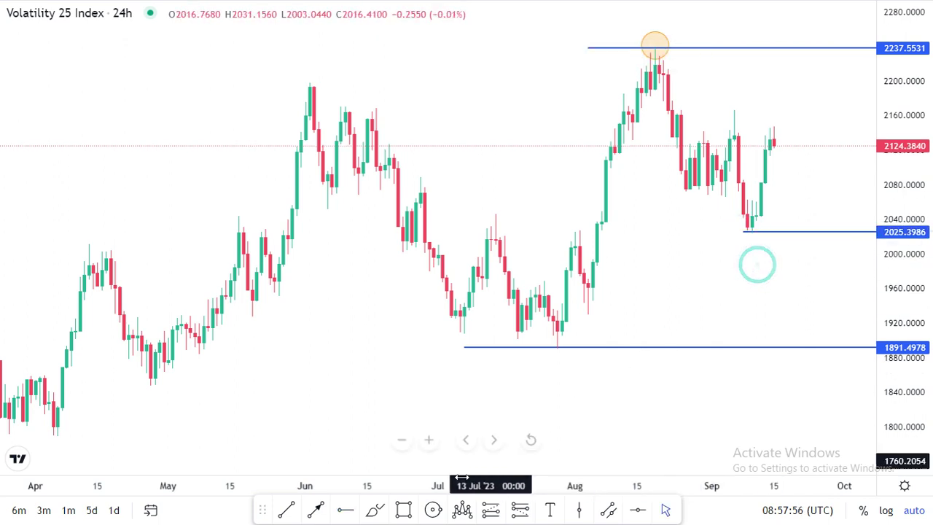
- Place a horizontal ray at the September swing high and align it with the wick at about 2167.12
left_click(344, 510)
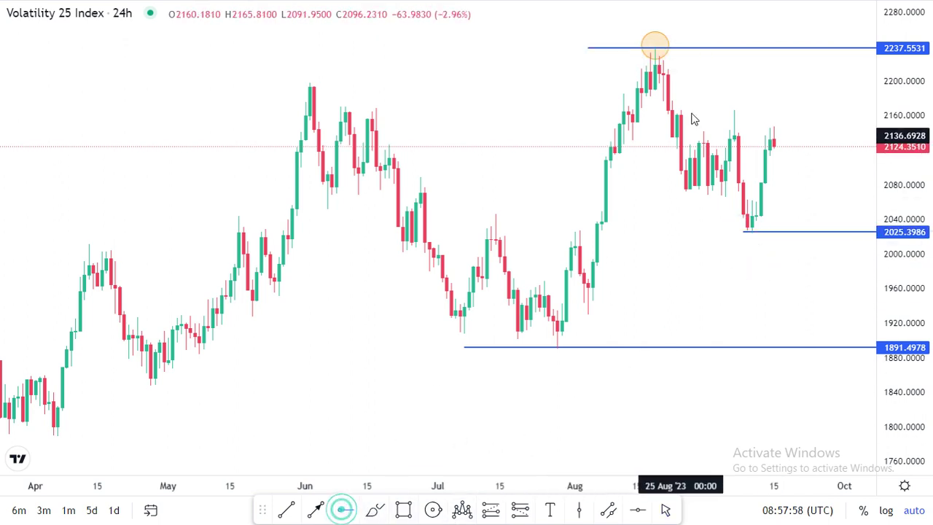
left_click(714, 105)
left_click_drag(714, 106, 719, 110)
left_click(844, 210)
left_click(843, 207)
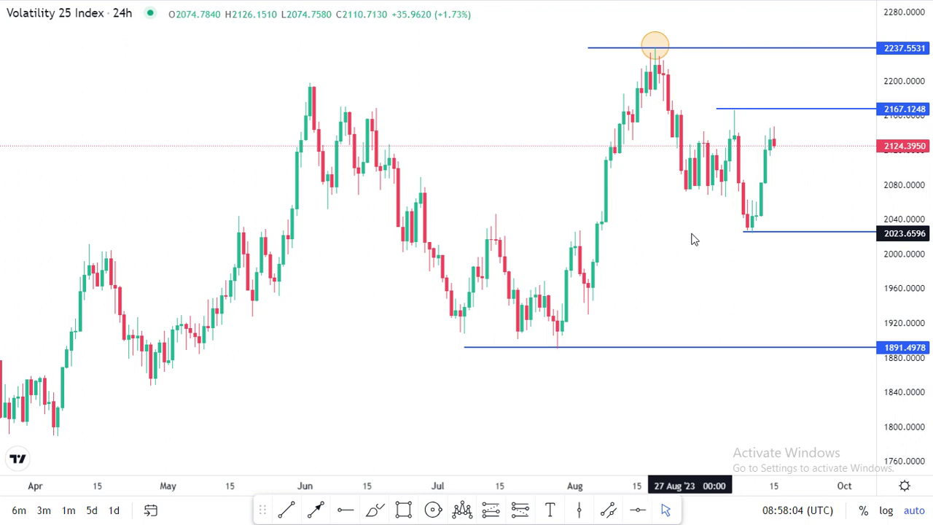
- Place a horizontal ray under the late-August consolidation lows at about 2067.23
left_click_drag(689, 233, 350, 217)
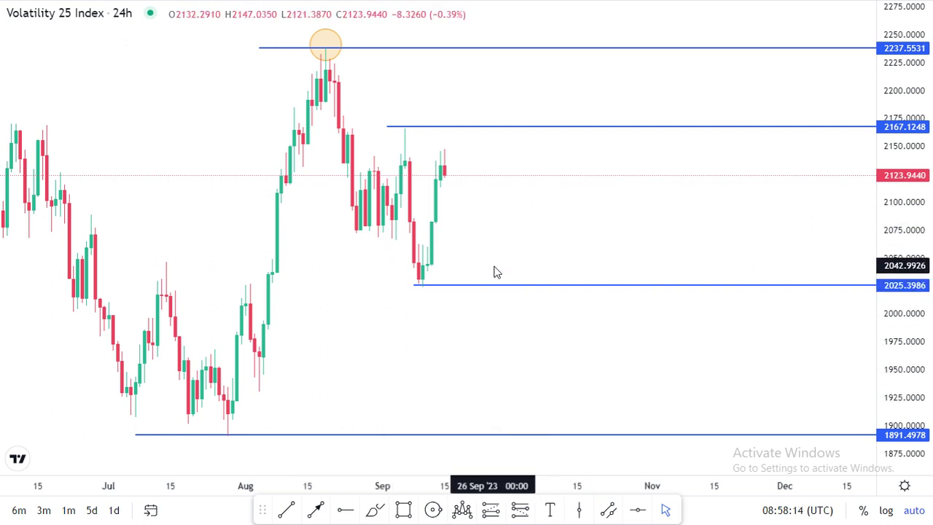
scroll(496, 232, "up", 1)
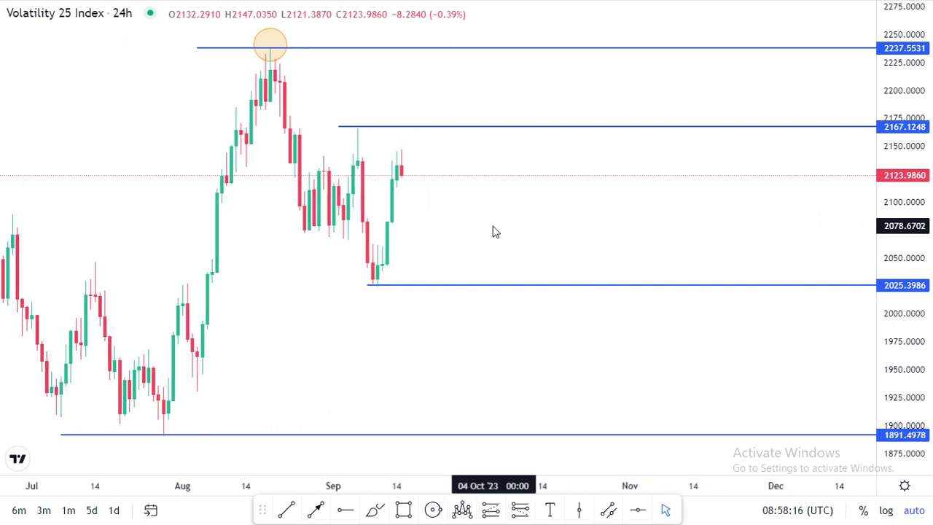
scroll(487, 220, "up", 1)
left_click_drag(477, 209, 491, 210)
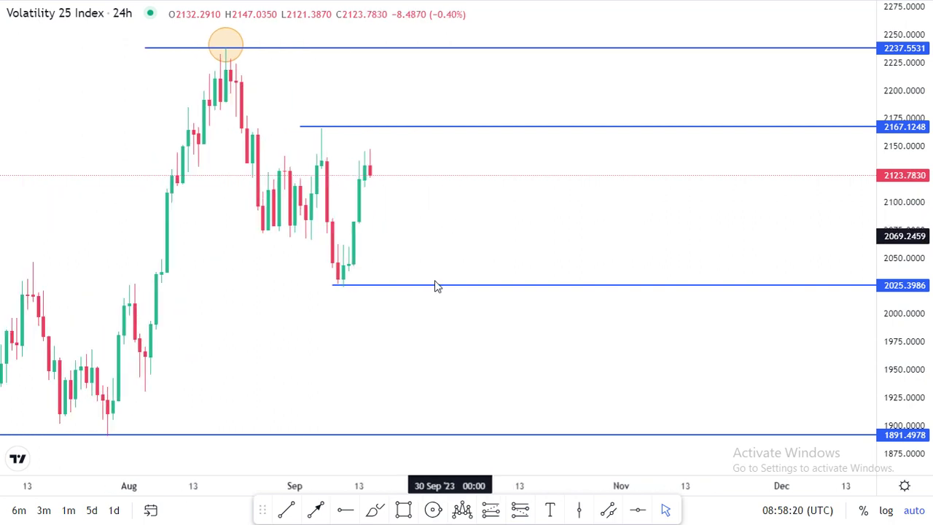
mouse_move(446, 452)
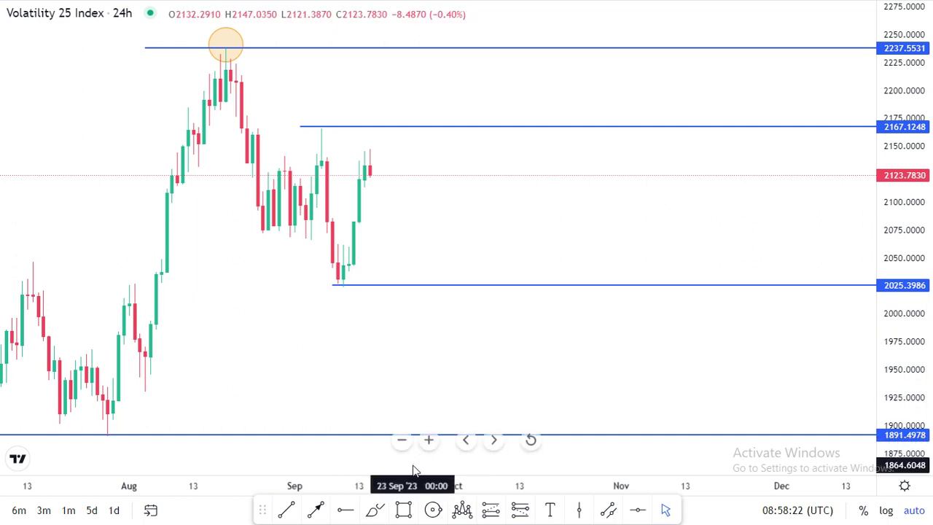
scroll(441, 254, "up", 2)
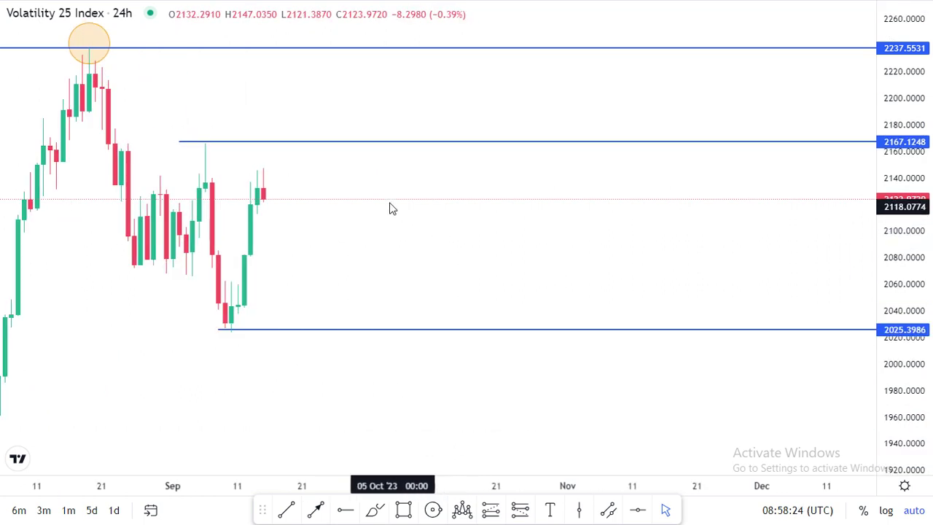
left_click_drag(386, 202, 495, 223)
left_click(455, 211)
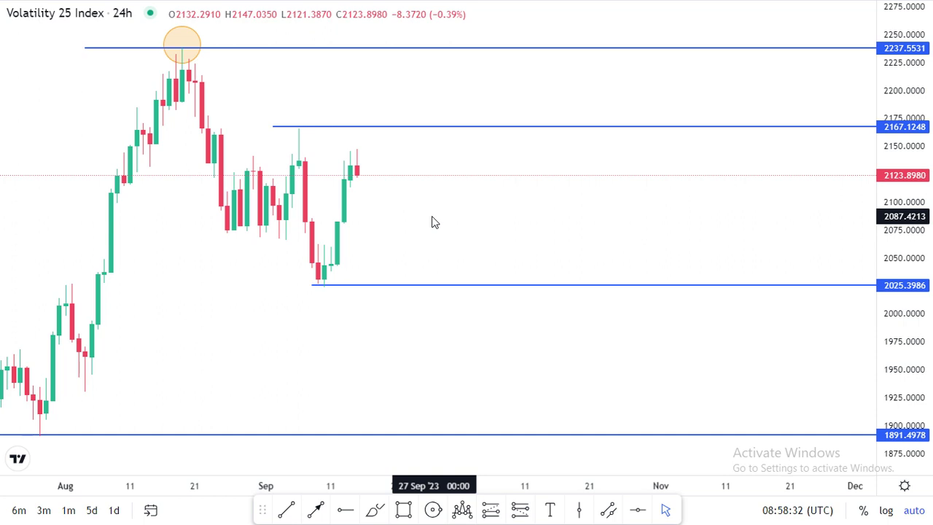
left_click(344, 510)
left_click(228, 238)
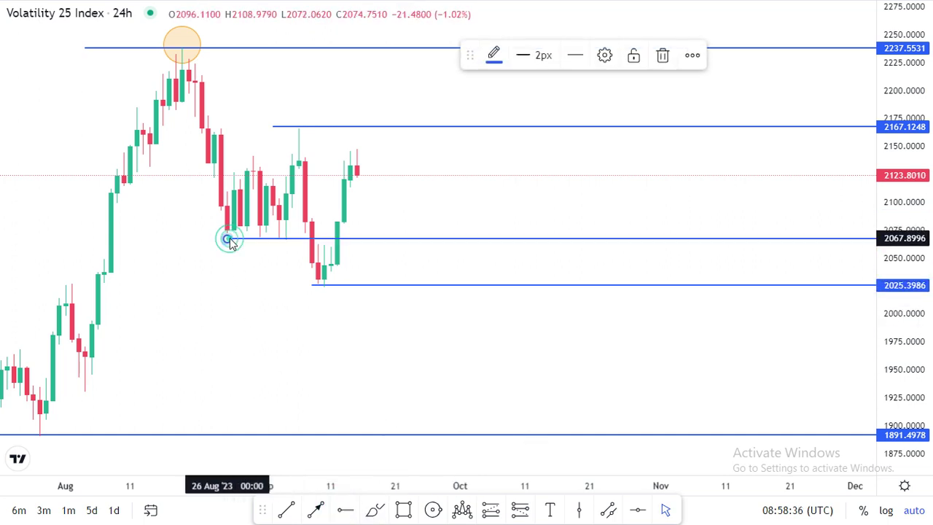
left_click(557, 145)
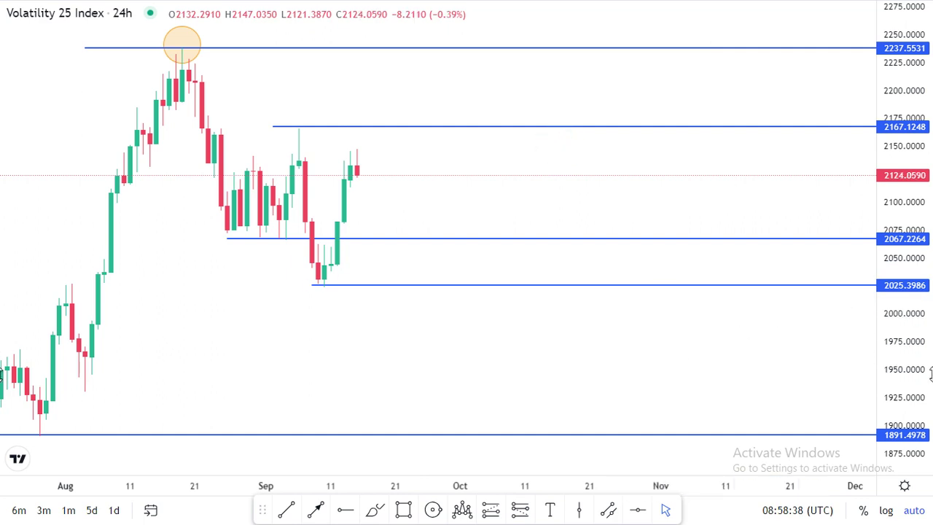
- Try a horizontal ray at about 2128.34 extended back to 12 August, and delete it
left_click_drag(902, 364, 795, 258)
scroll(548, 200, "up", 2)
left_click_drag(420, 166, 671, 202)
left_click_drag(894, 96, 902, 179)
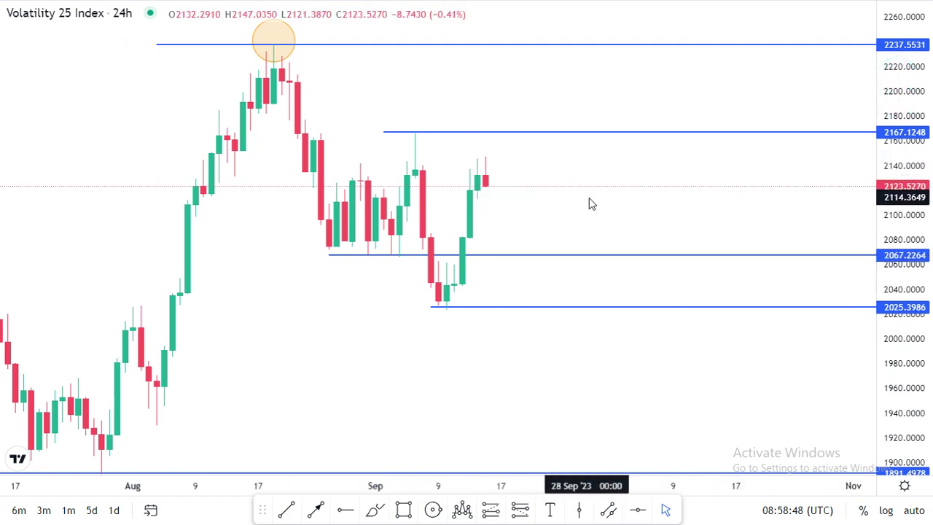
left_click_drag(586, 197, 543, 210)
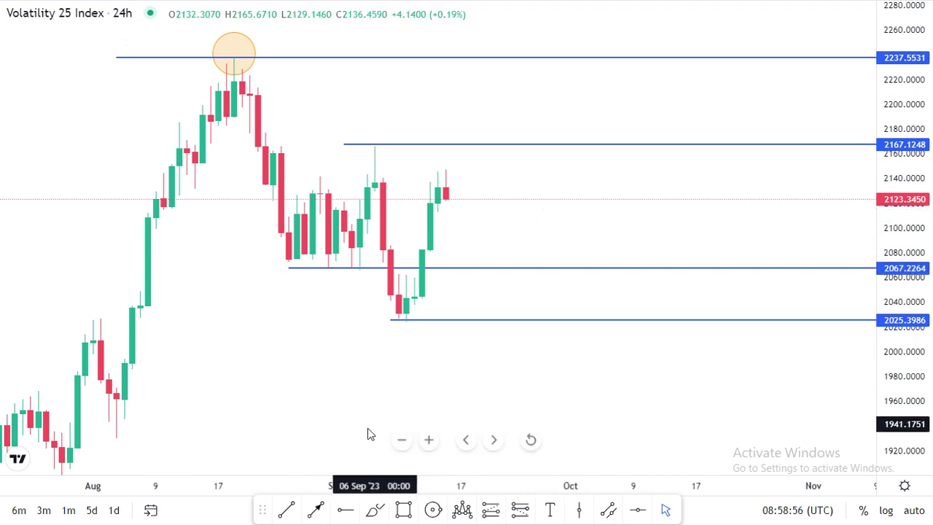
left_click(346, 509)
left_click(295, 187)
left_click_drag(297, 188, 179, 193)
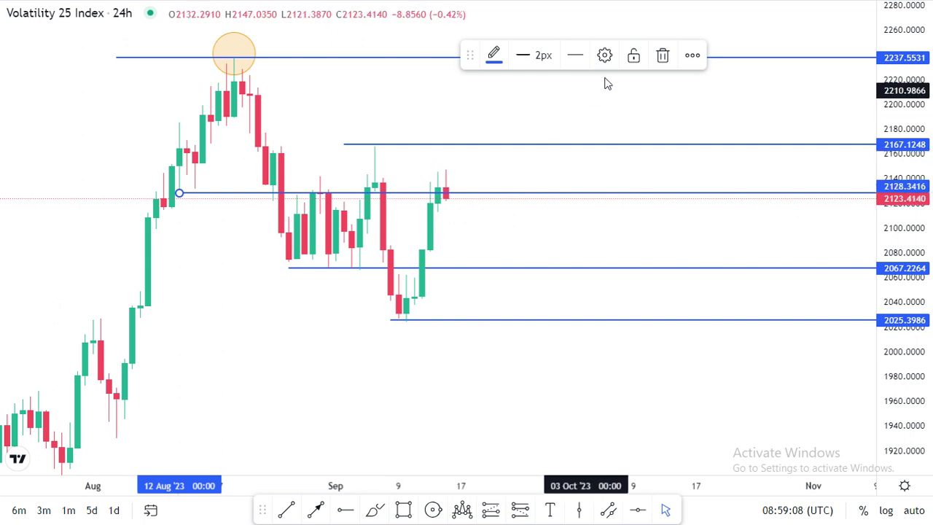
left_click(664, 57)
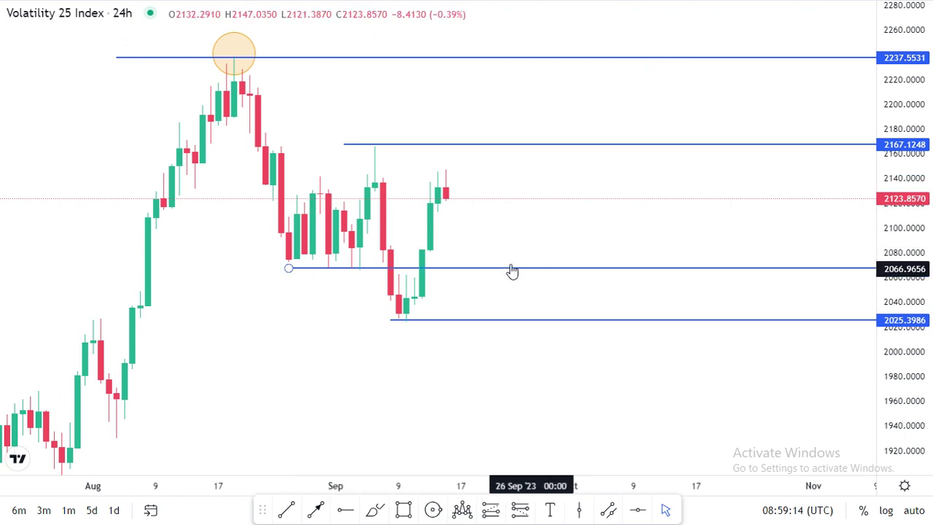
double_click(920, 118)
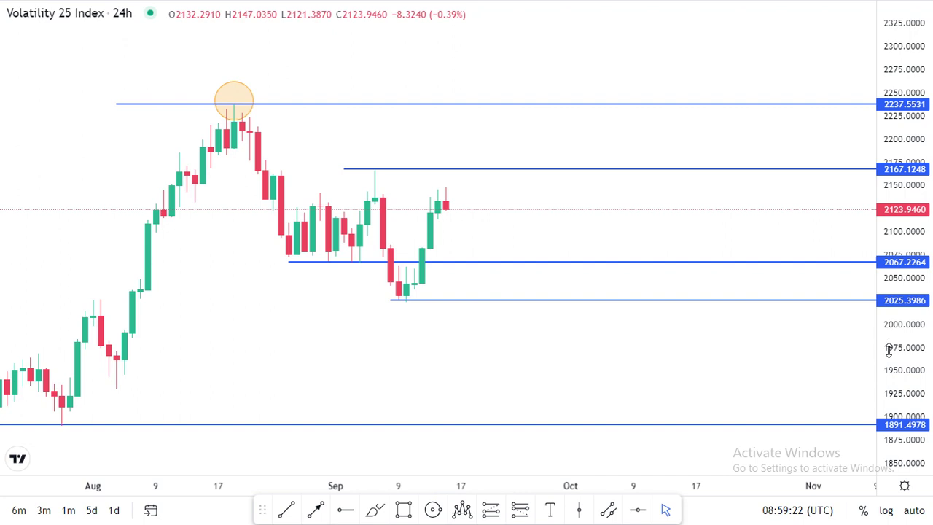
left_click_drag(909, 323, 904, 360)
scroll(457, 169, "up", 2)
left_click_drag(454, 164, 531, 208)
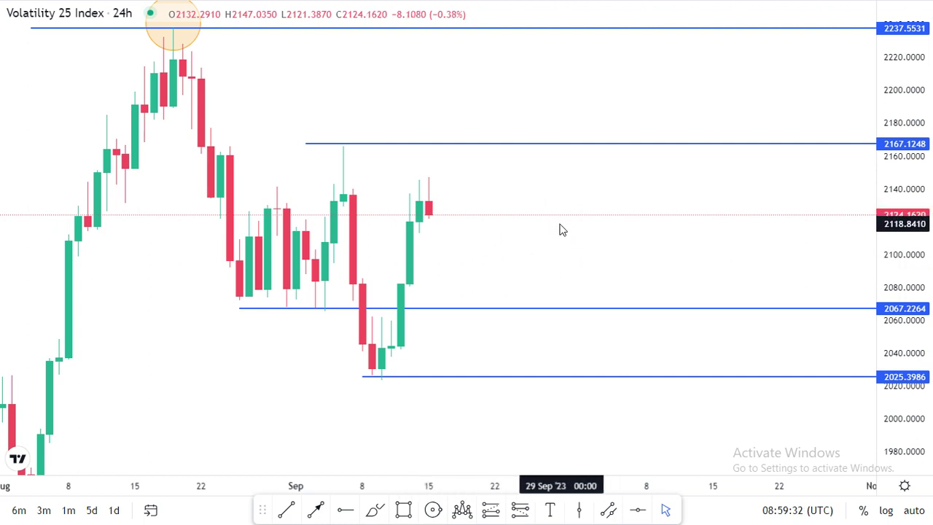
left_click_drag(520, 94, 622, 114)
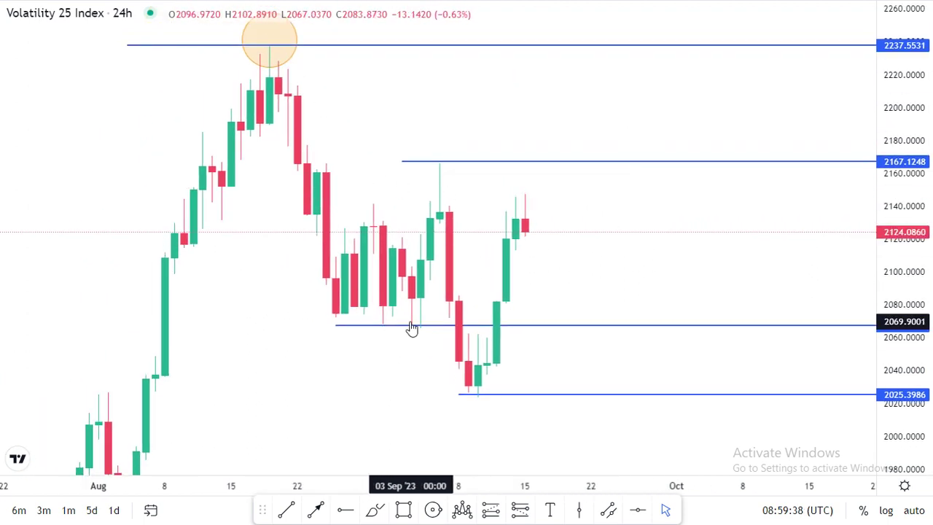
left_click_drag(535, 367, 644, 160)
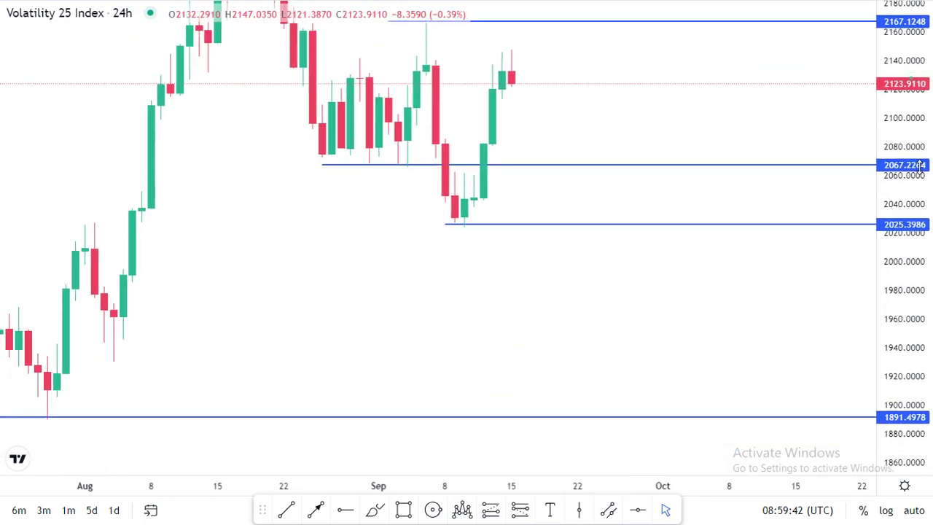
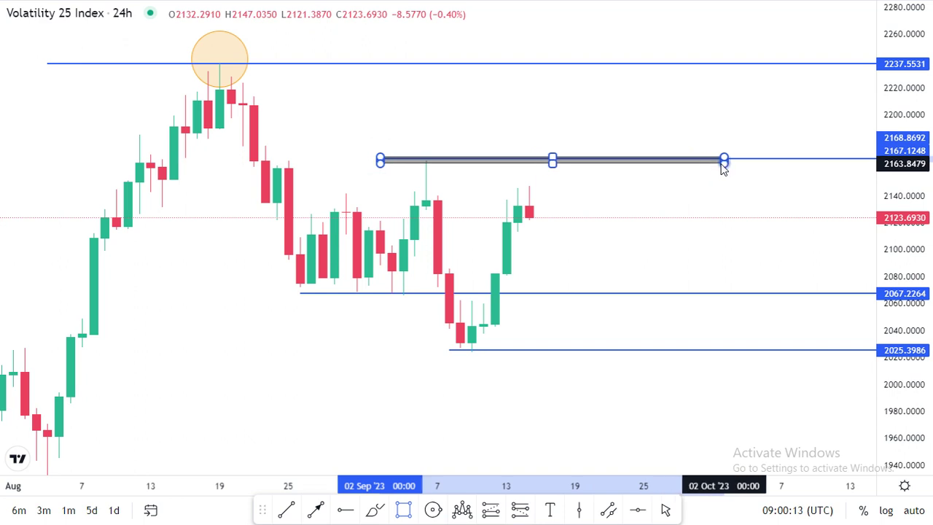
- Draw a thin rectangular zone around the 2067.23 level, from 13 September to 12 October, between about 2070.12 and 2062.86
left_click(403, 509)
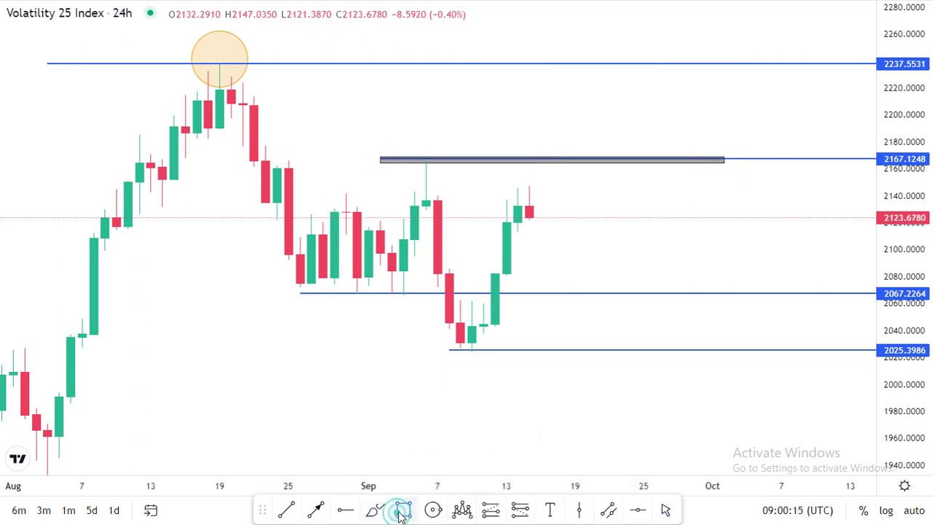
left_click(508, 292)
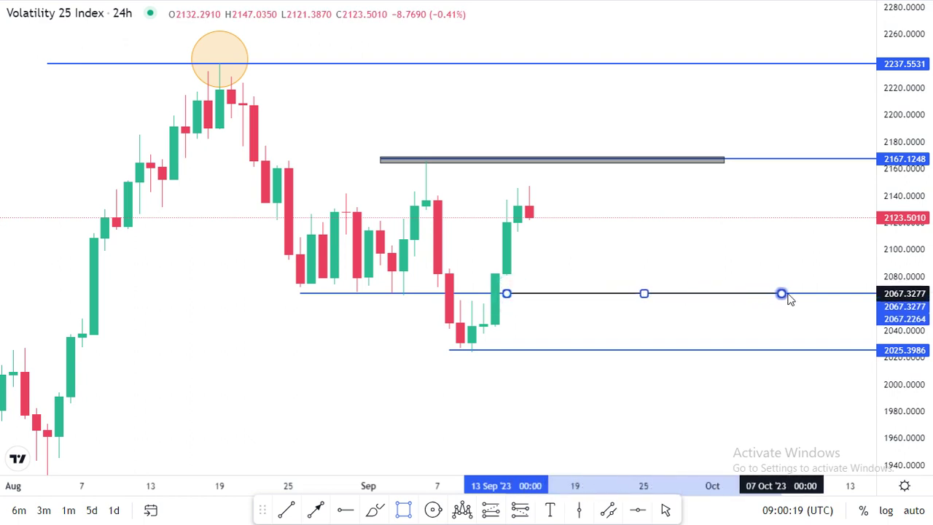
left_click(839, 303)
left_click_drag(783, 233, 705, 252)
left_click_drag(583, 333, 574, 325)
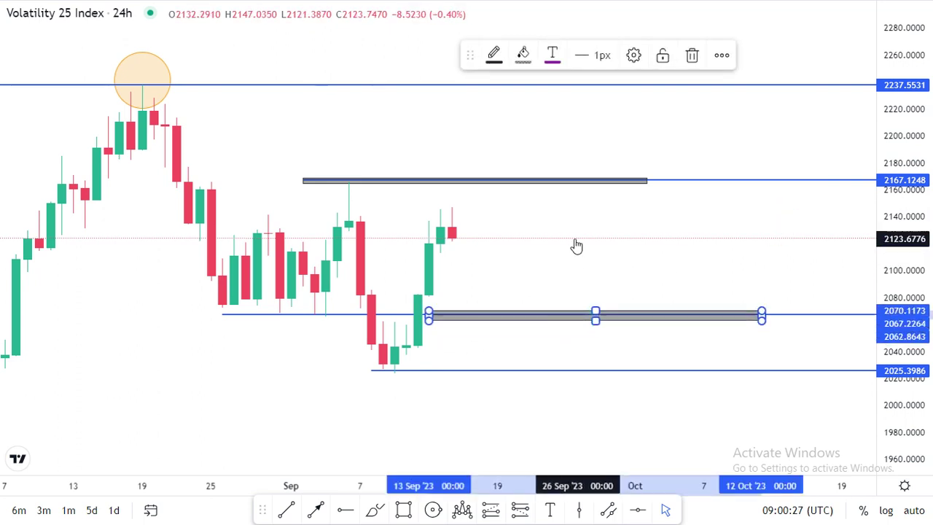
left_click(575, 235)
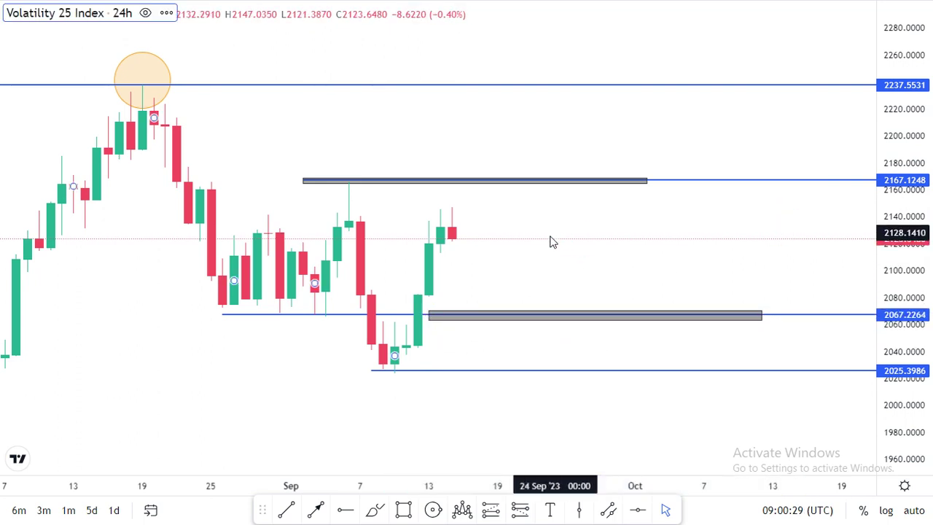
- Draw an arrow from the 15 September candle at about 2116.98 up to the resistance zone at about 2167.75 on 21 September
left_click_drag(533, 246, 583, 251)
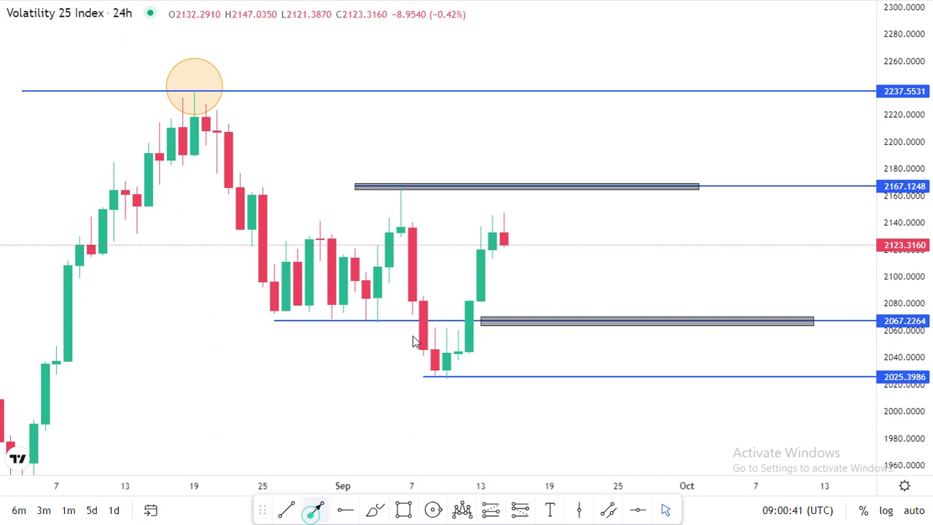
left_click(313, 511)
left_click(504, 253)
left_click(576, 187)
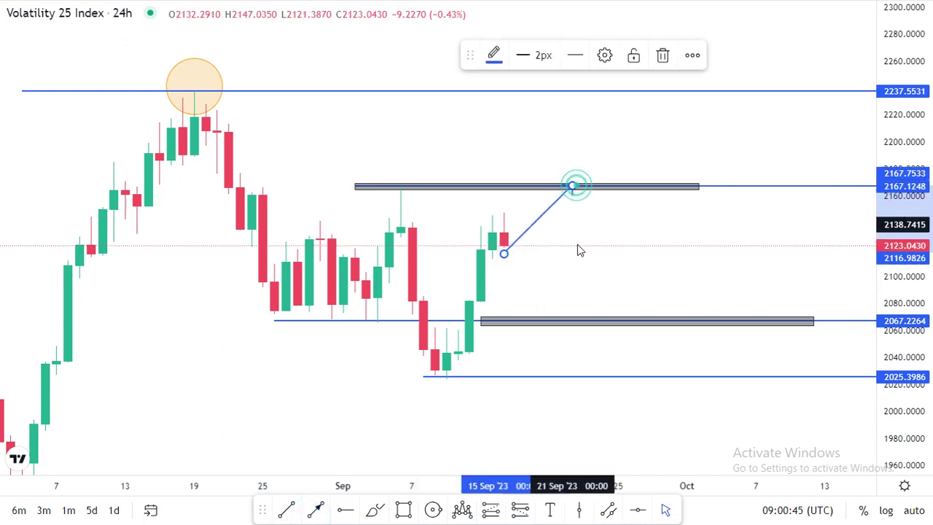
- Draw an arrow from the 15 September candle at about 2127.58 down to the support zone around 2067.23
left_click(315, 511)
left_click(503, 241)
left_click(551, 289)
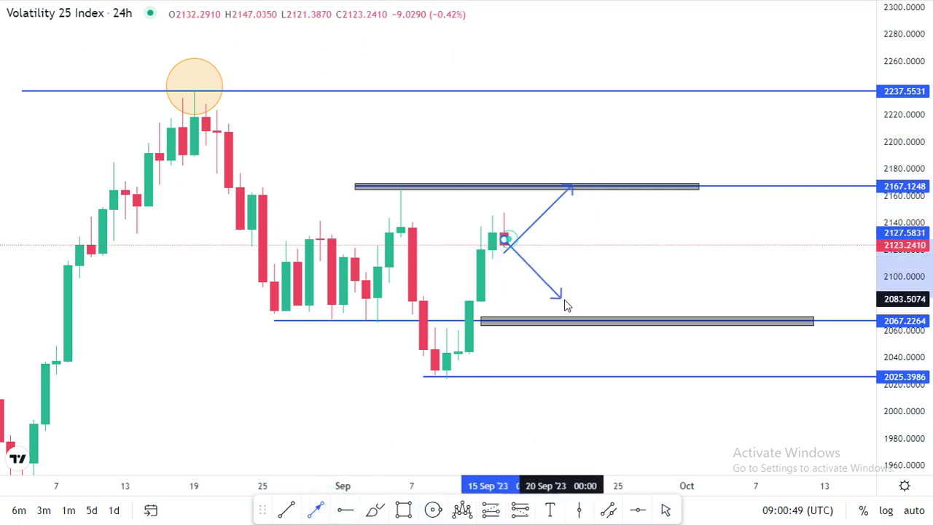
left_click(582, 316)
left_click(602, 246)
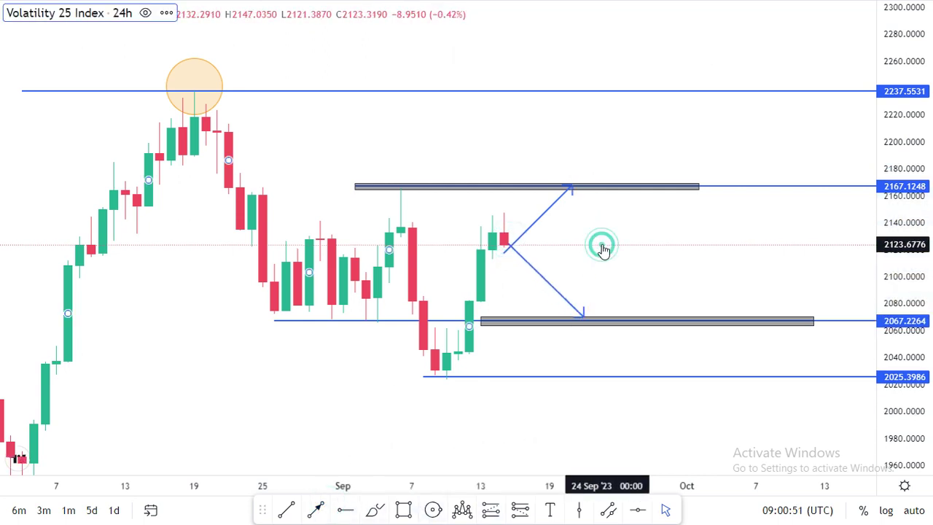
left_click(607, 268)
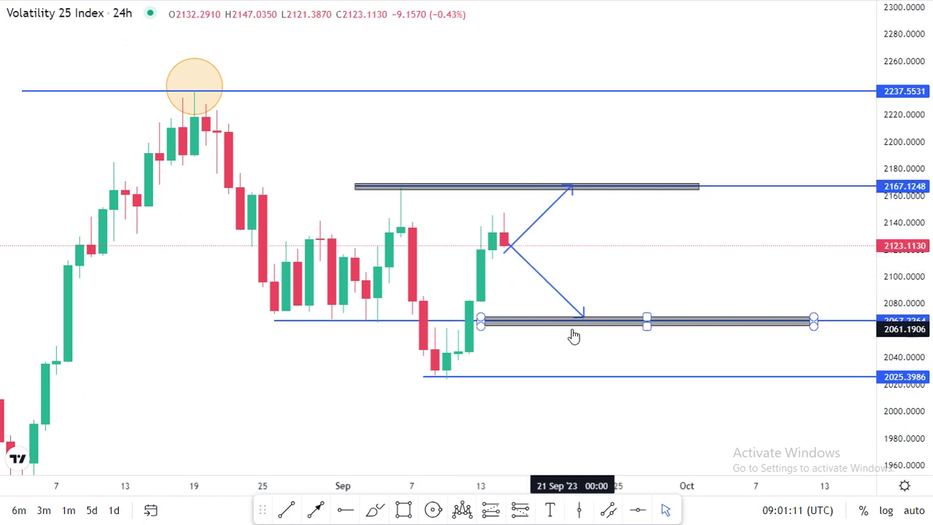
- Mark the 6 September swing high at the resistance zone with a small circle
left_click_drag(598, 260, 646, 269)
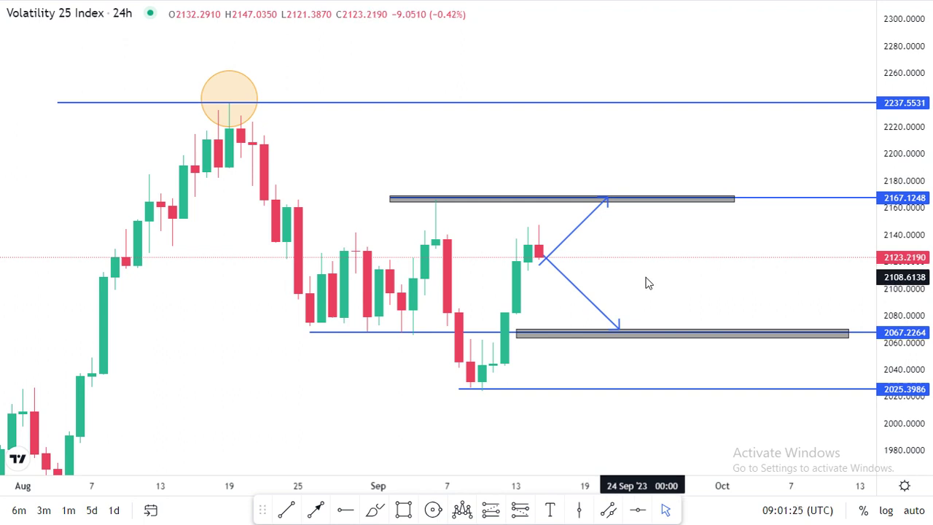
left_click(431, 510)
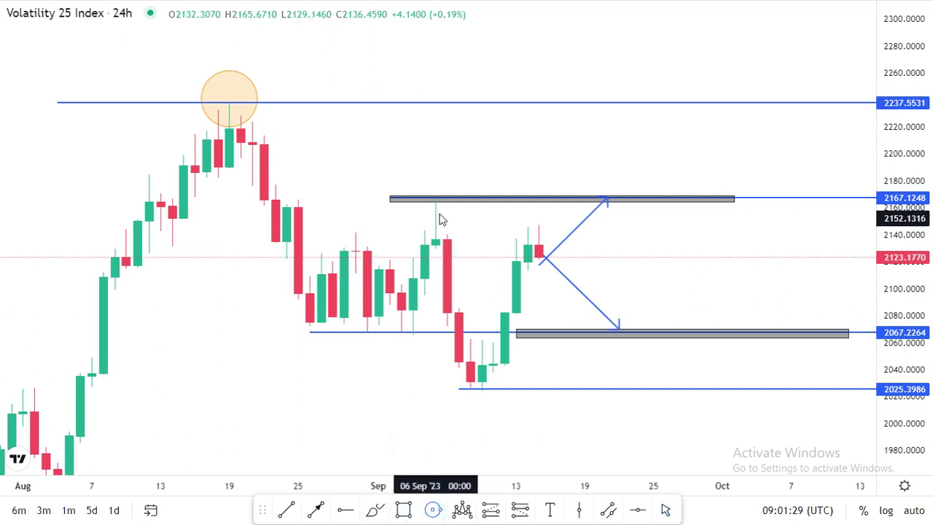
mouse_move(436, 195)
left_mouse_down()
mouse_move(443, 210)
mouse_move(442, 201)
mouse_move(459, 200)
left_mouse_up()
left_click_drag(641, 259, 615, 240)
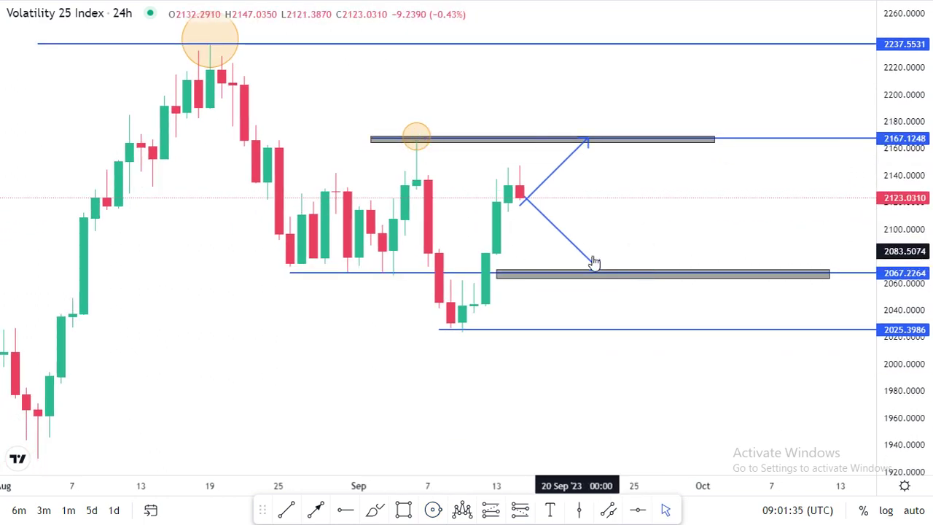
- Draw a rectangular zone along the consolidation lows from 26 August to 9 September, between about 2073.46 and 2065.65
left_click(404, 509)
left_click(290, 266)
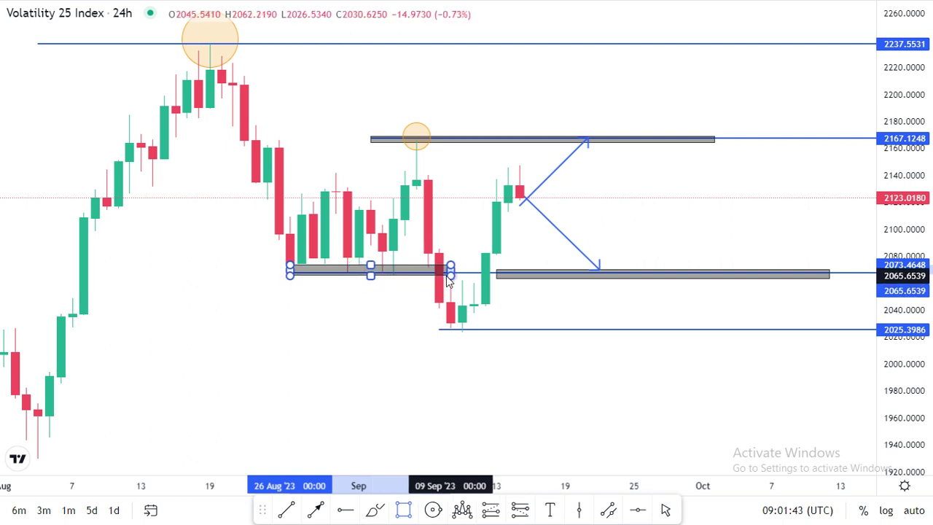
left_click(447, 275)
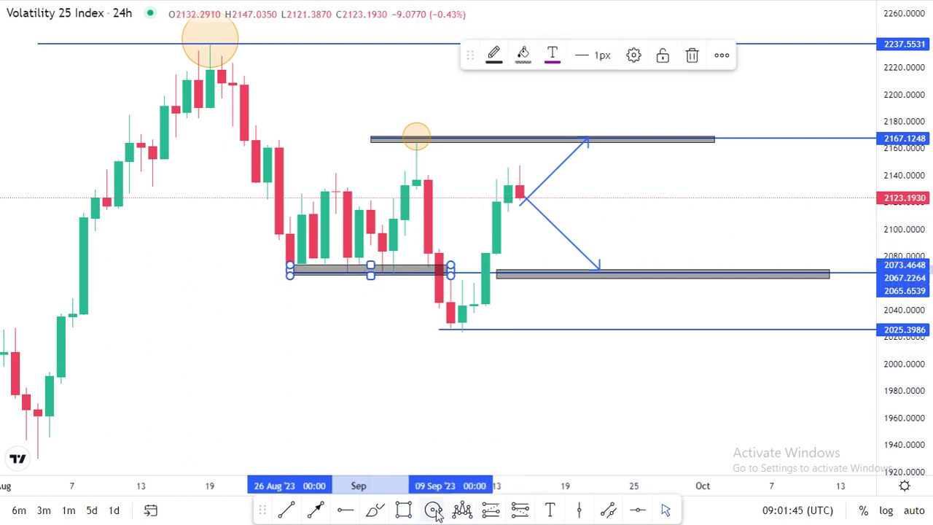
- Try a rectangle from the 7 September candle to 24 September between about 2128.70 and 2084.62, and delete it
left_click(409, 512)
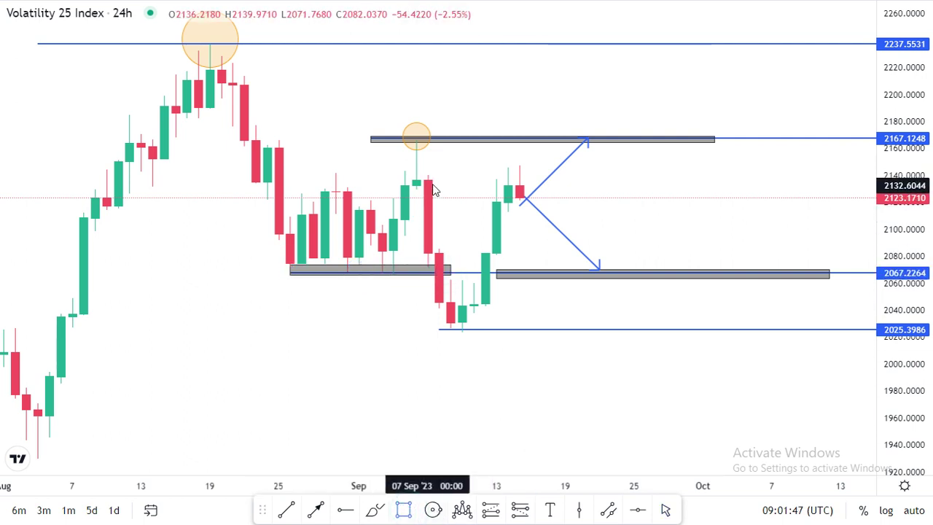
left_click(433, 193)
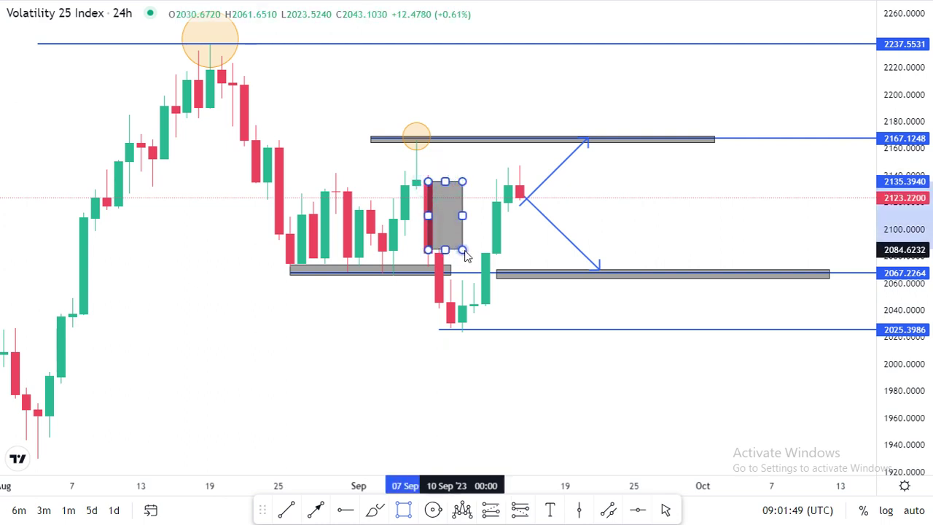
left_click(451, 212)
left_click_drag(445, 182, 625, 218)
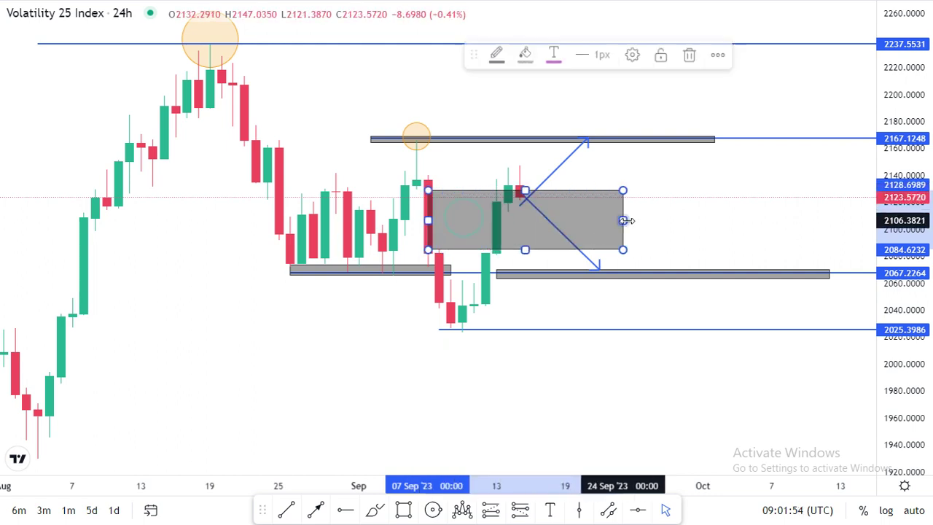
left_click(692, 59)
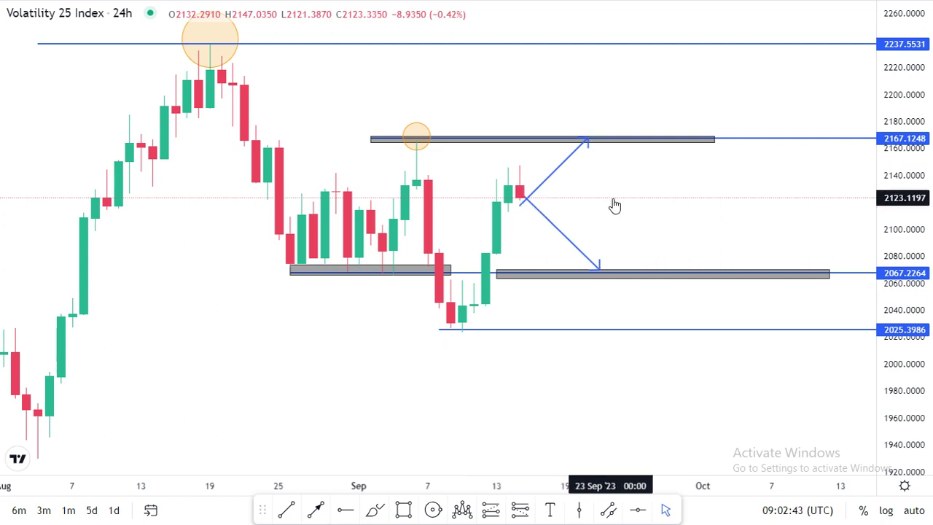
left_click(519, 206)
left_click(519, 204)
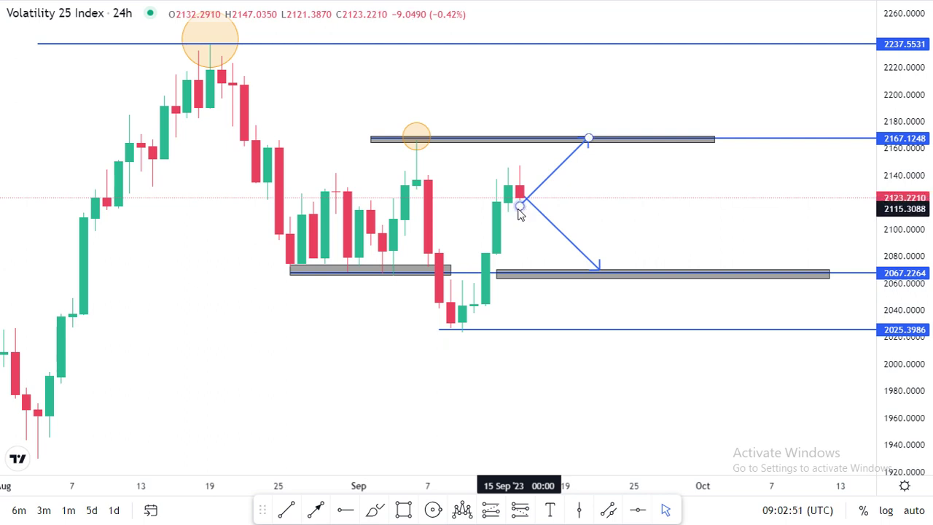
left_click(602, 143)
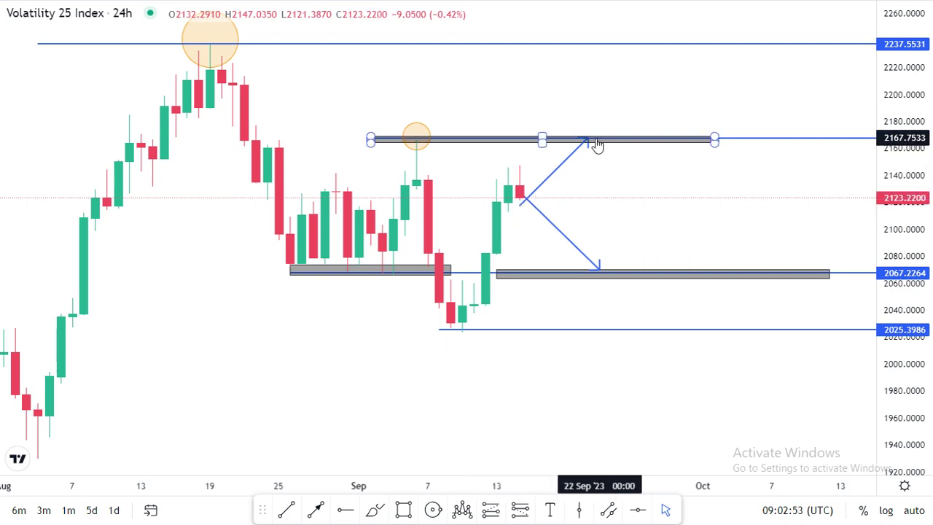
left_click(592, 193)
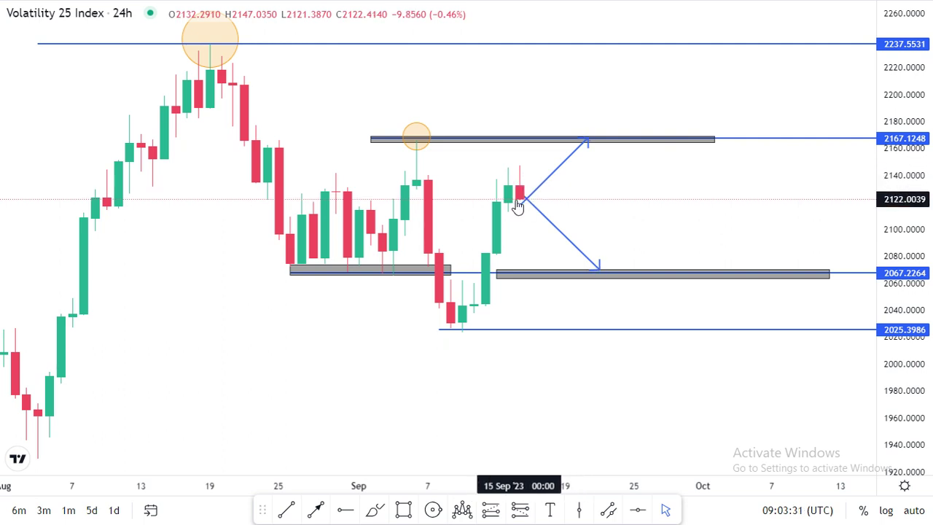
left_click(606, 281)
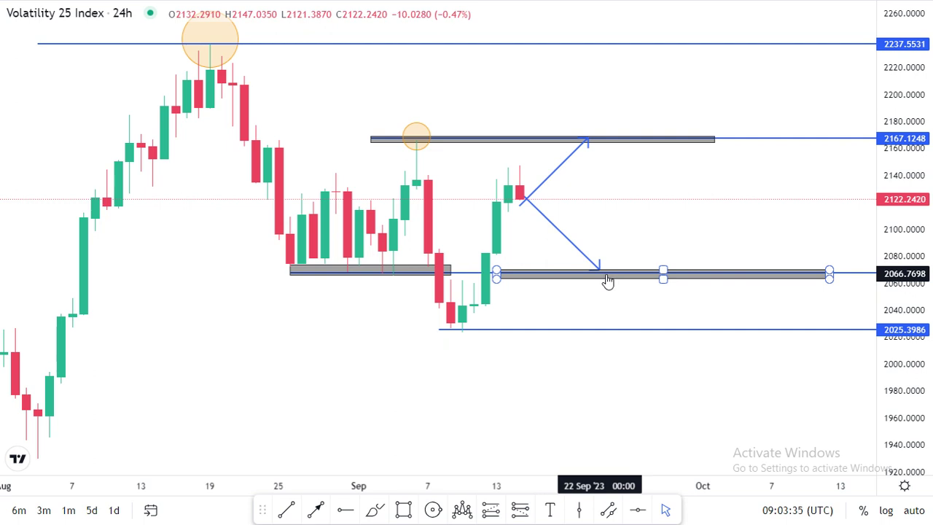
left_click_drag(608, 281, 608, 281)
left_click(517, 206)
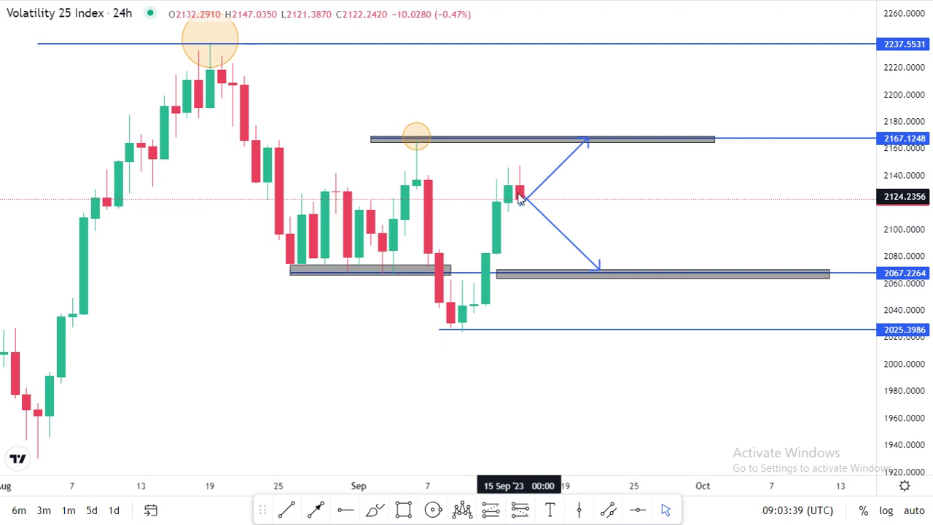
left_click(537, 153)
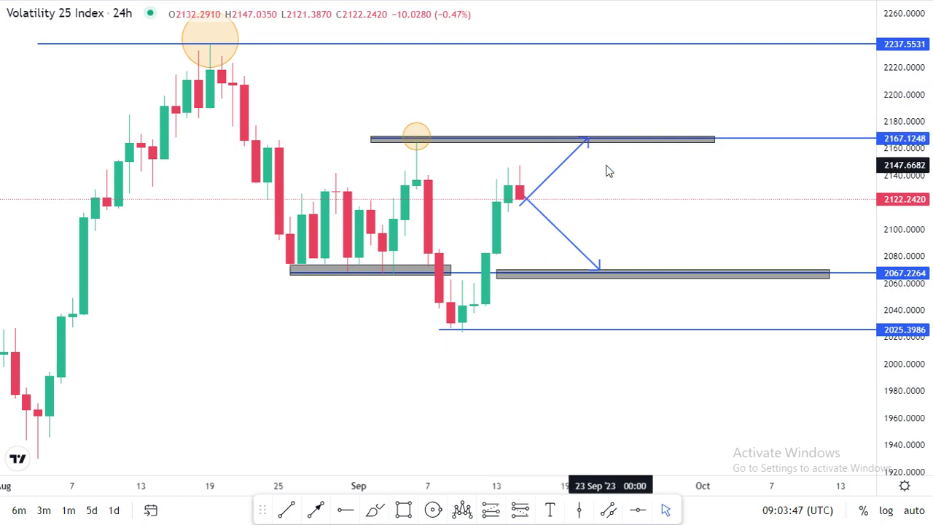
- Draw a descending trend line from about 2243.63 on 18 August past the September swing highs to around the end of September
left_click_drag(609, 171, 631, 170)
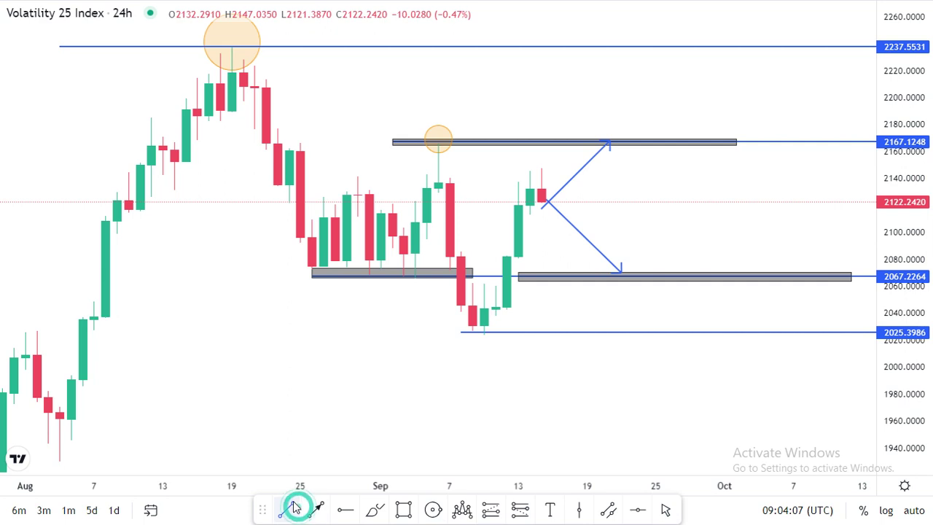
left_click(220, 39)
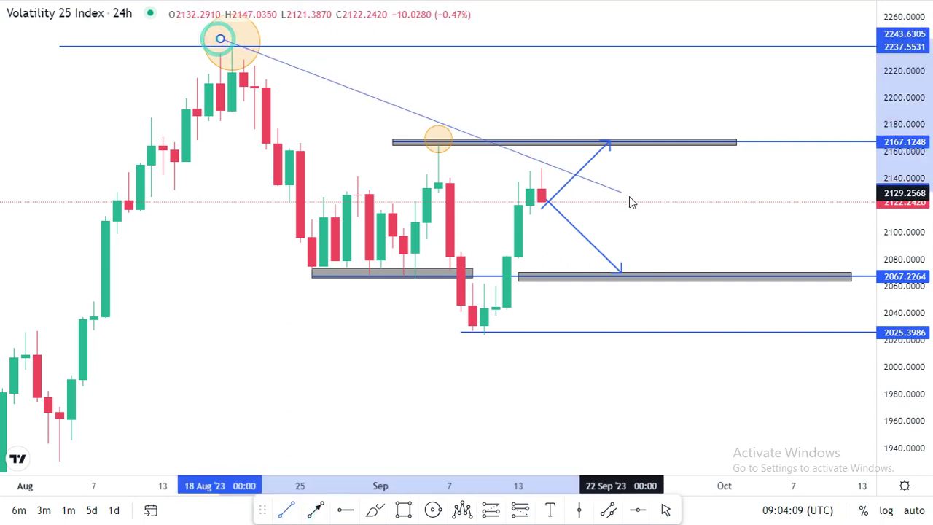
left_click(713, 239)
left_click(745, 178)
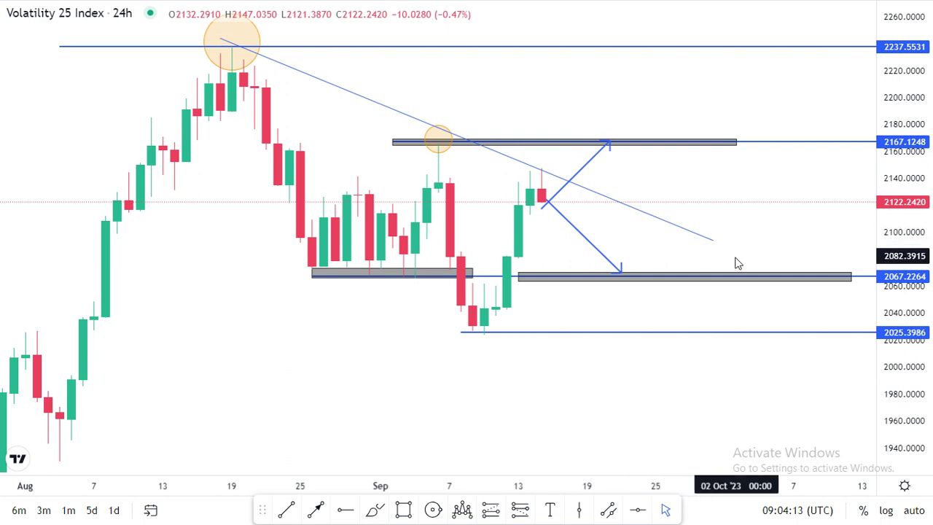
left_click(552, 210)
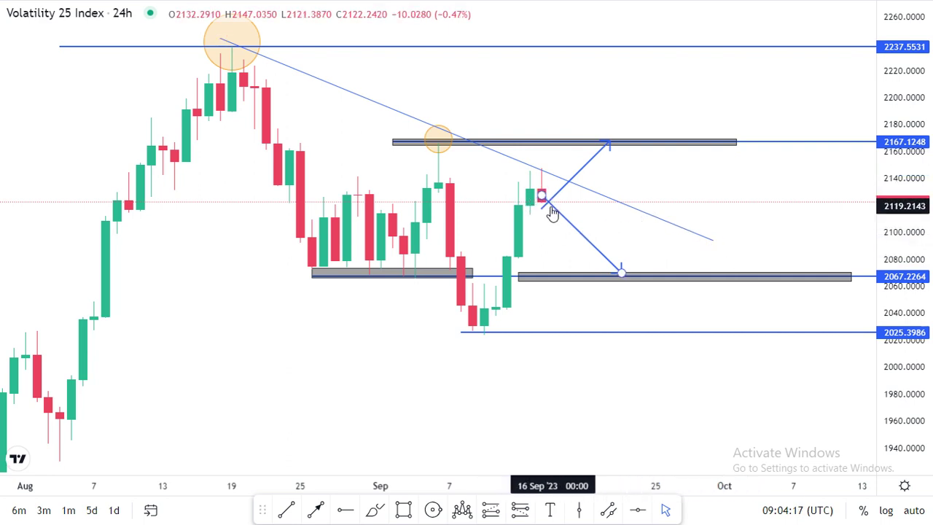
left_click(554, 224)
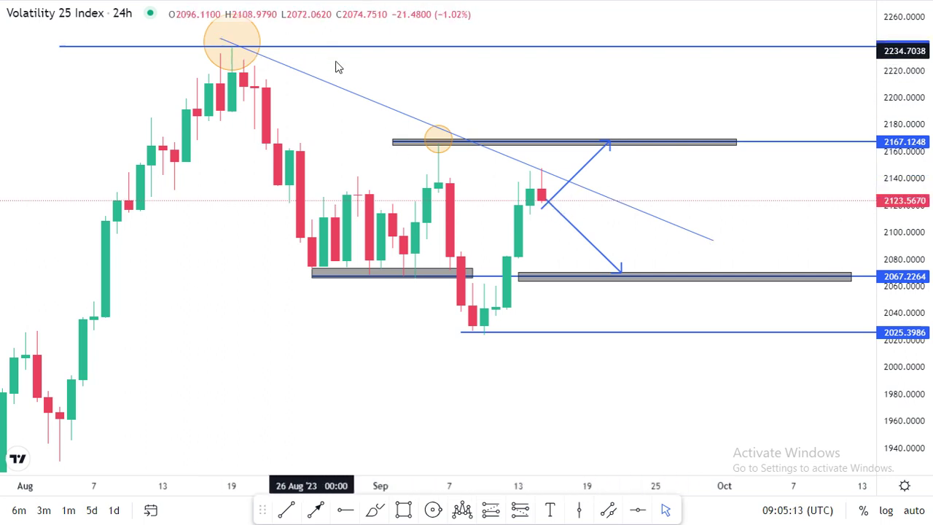
left_click(477, 141)
left_click(526, 201)
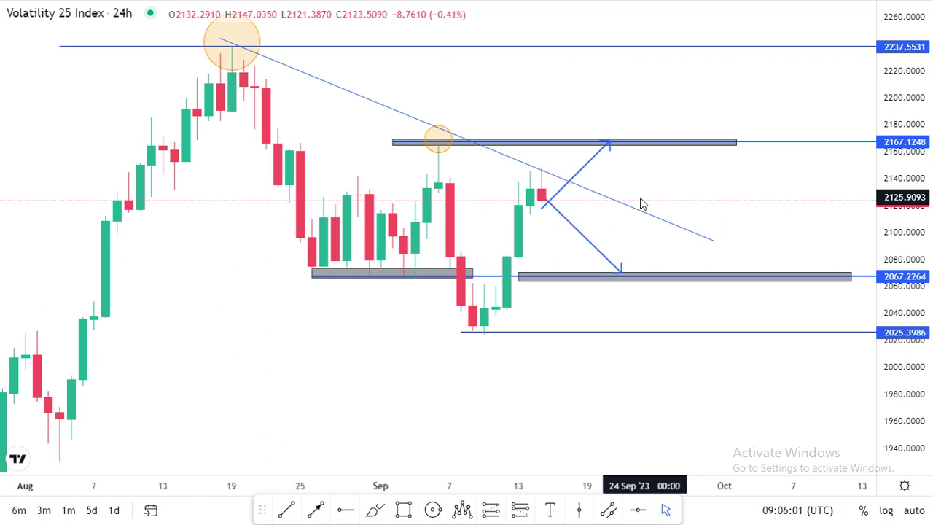
left_click(596, 152)
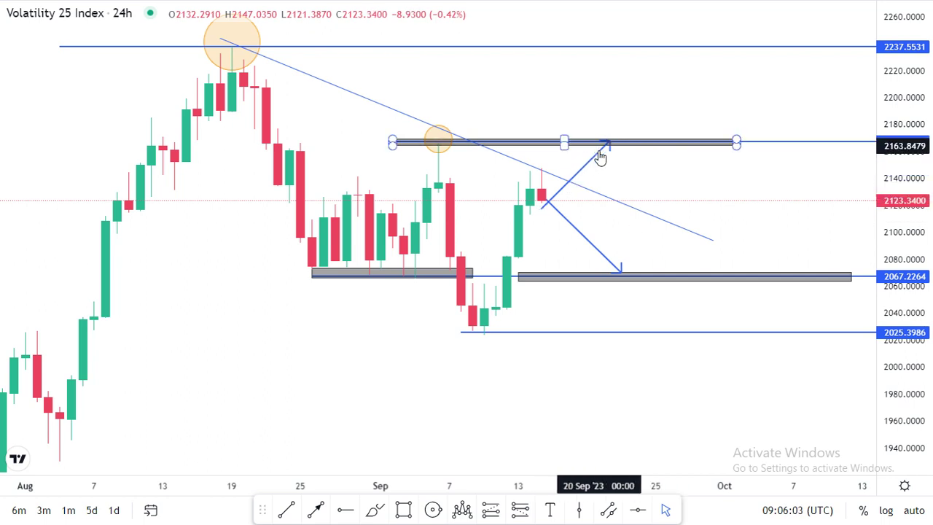
left_click(604, 160)
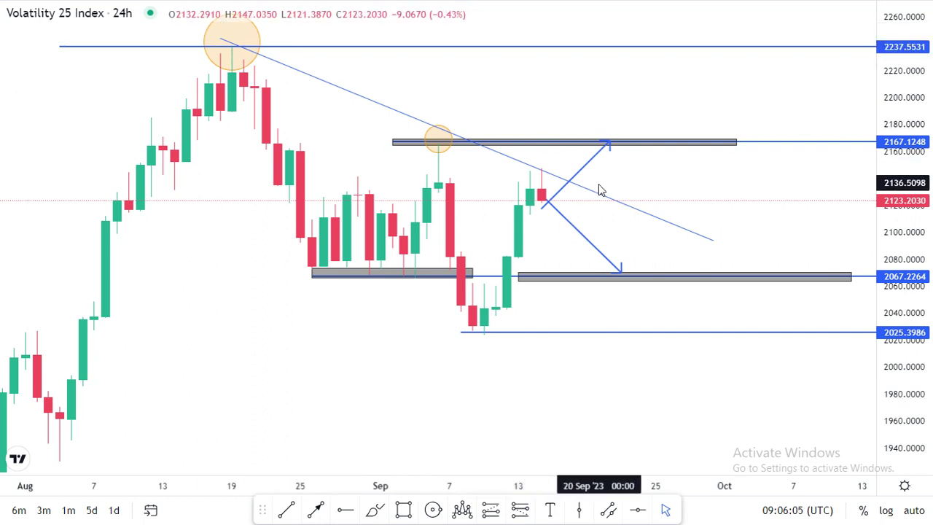
- Delete the upward arrow toward the 2167.1248 resistance and the descending trend line from the August high
left_click(595, 162)
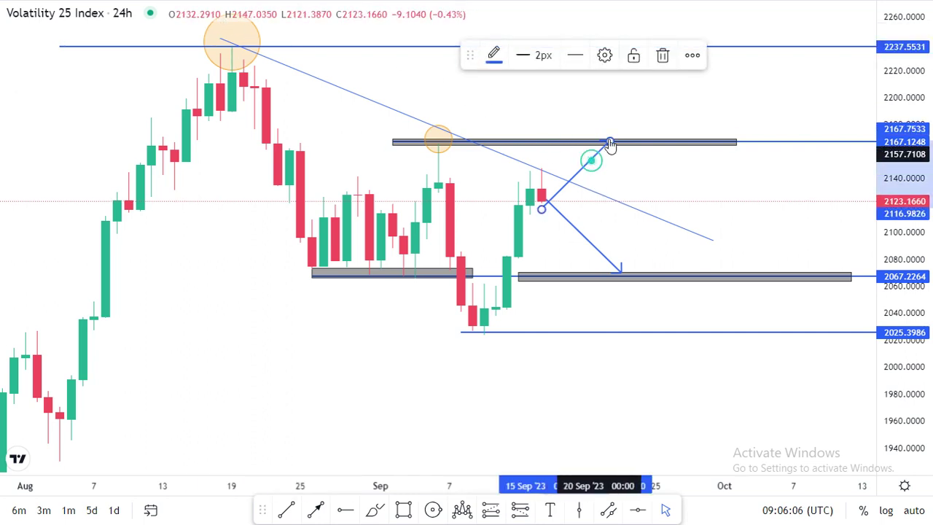
left_click(659, 56)
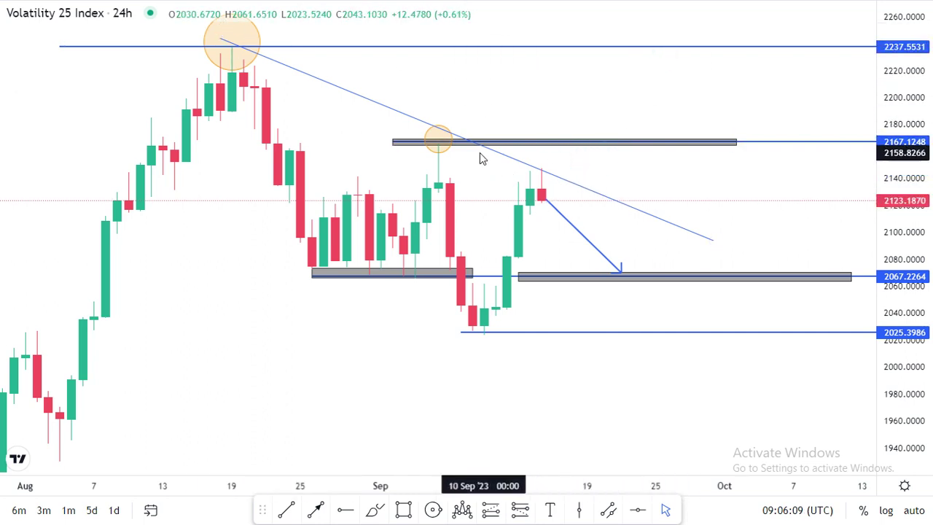
left_click(525, 168)
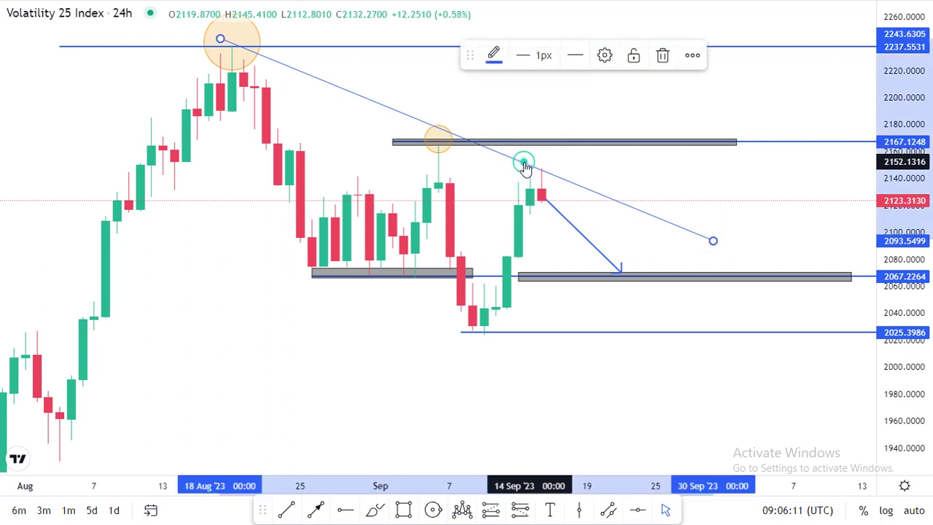
left_click(665, 56)
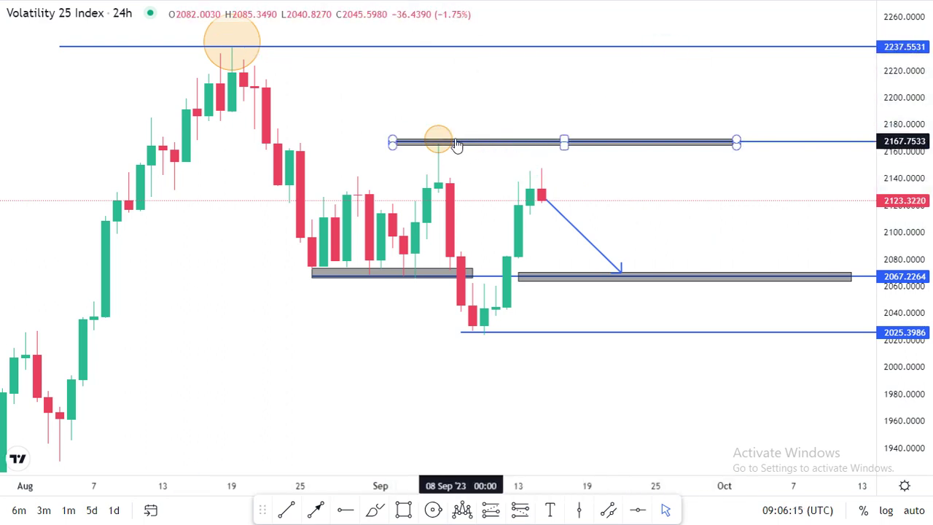
- Delete the circles marking the 6 September and 19 August swing highs
left_click(439, 140)
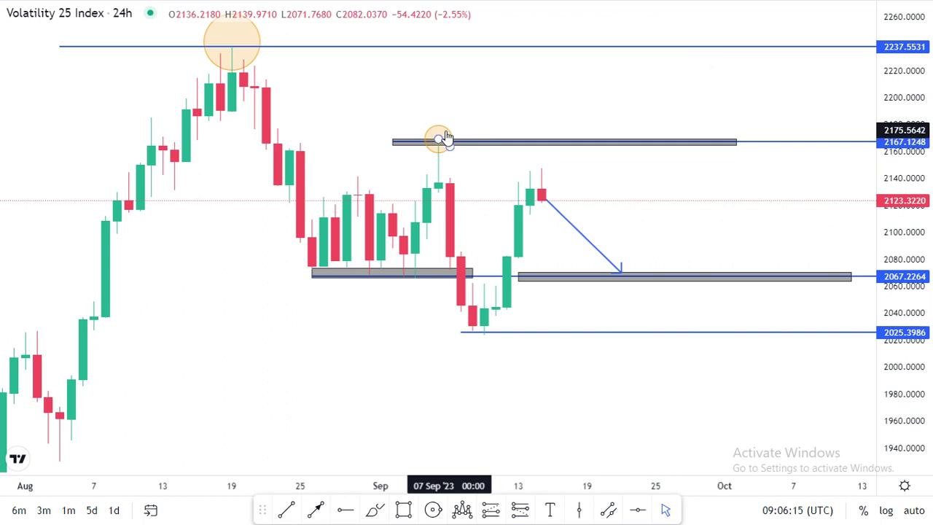
left_click(665, 48)
left_click(231, 42)
left_click(254, 57)
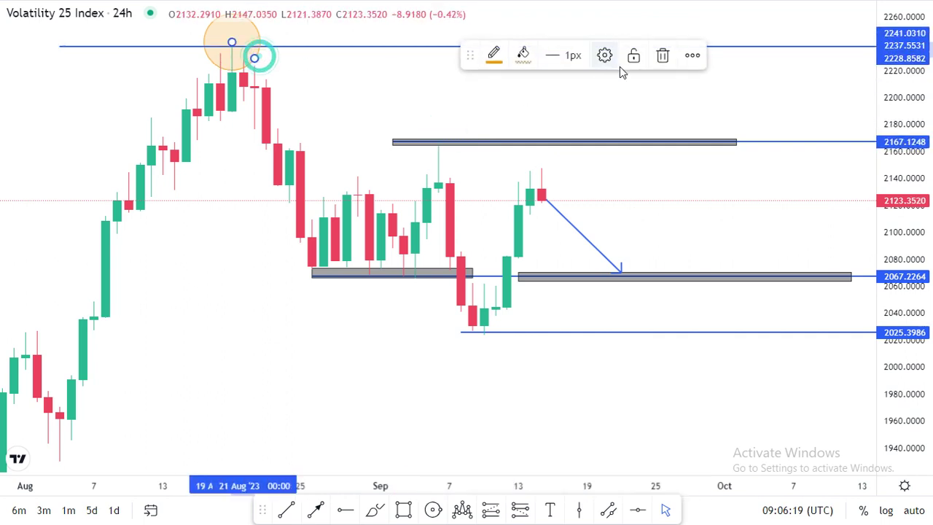
left_click(662, 55)
left_click(653, 193)
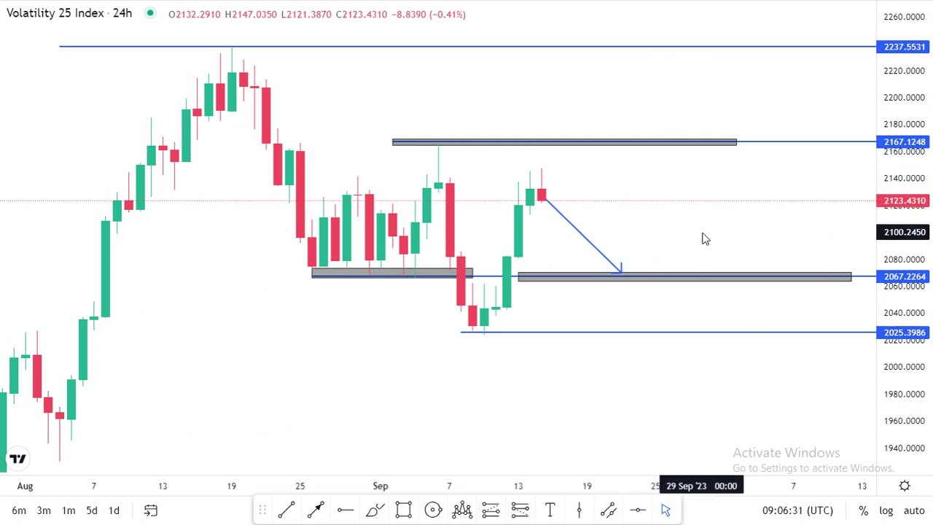
- Switch the chart to the 1-hour timeframe and bring the support and resistance levels into view
left_click_drag(633, 215, 602, 231)
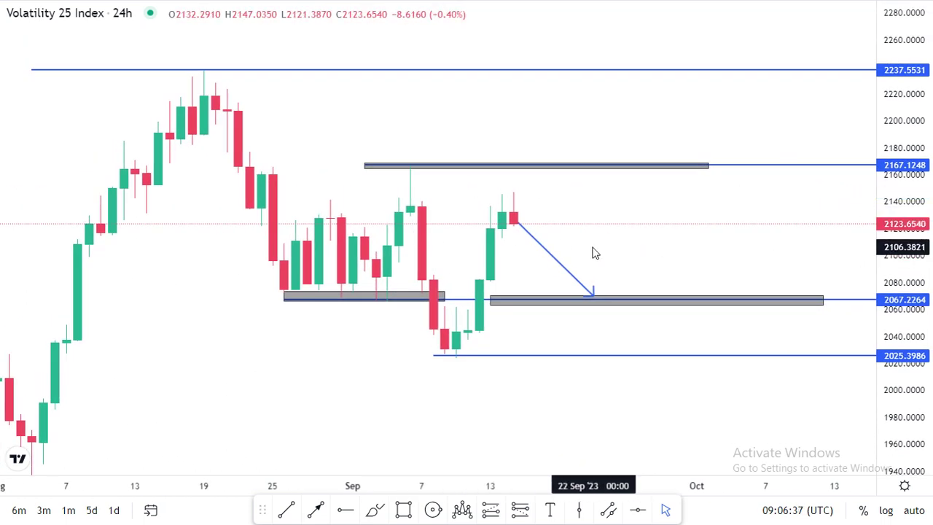
type("2")
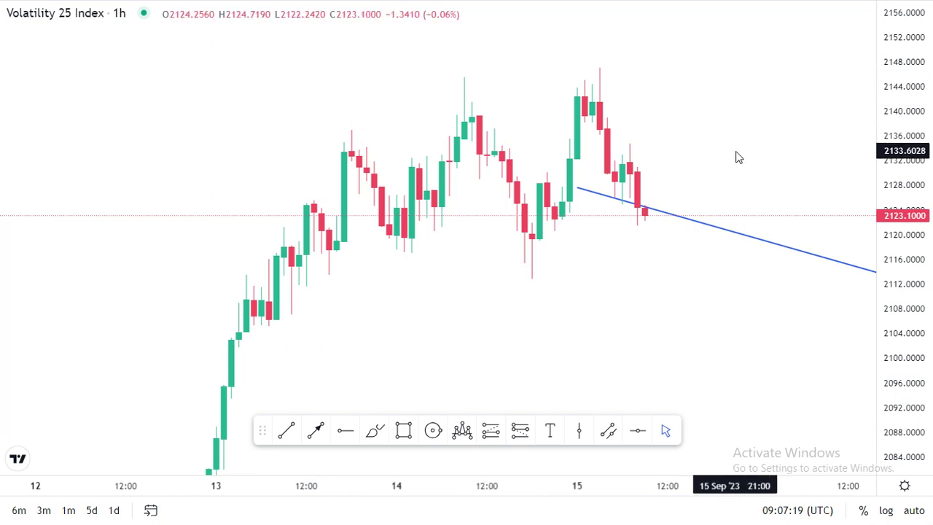
scroll(736, 156, "down", 3)
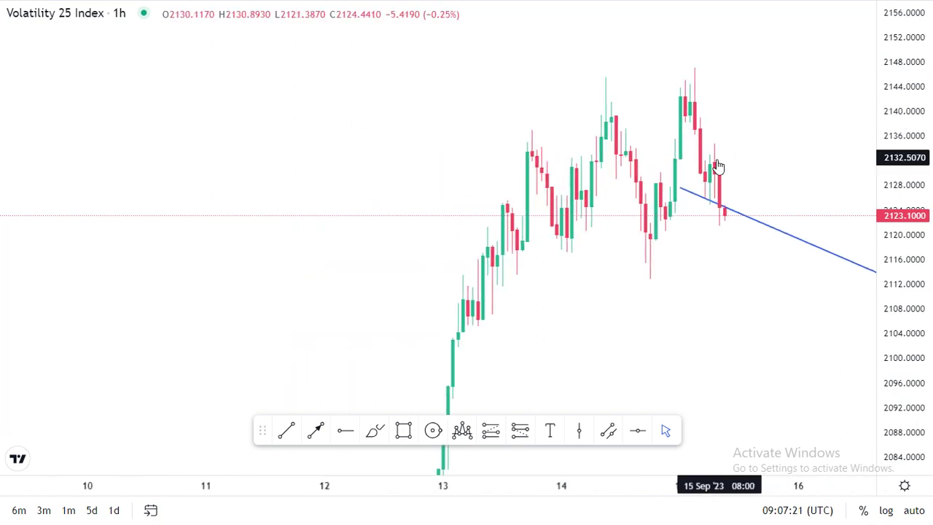
scroll(718, 165, "up", 4)
scroll(879, 62, "down", 5)
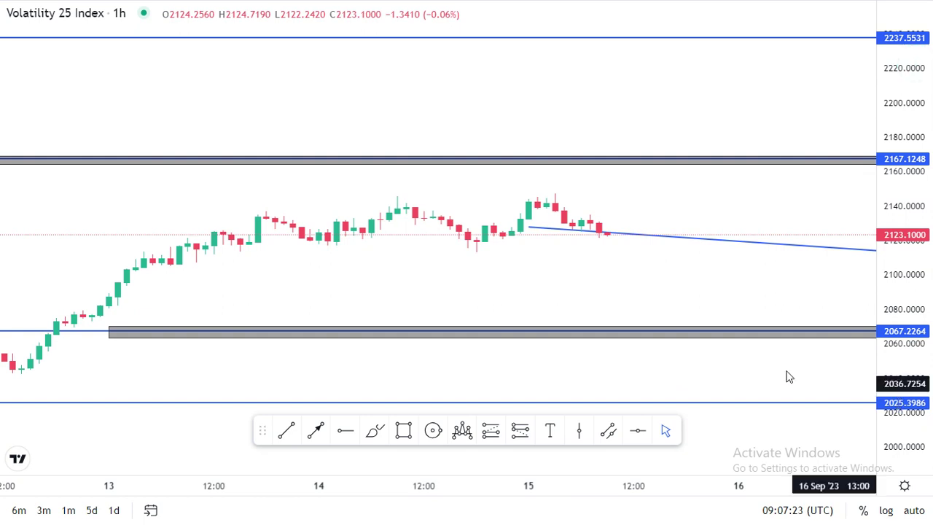
scroll(743, 272, "down", 3)
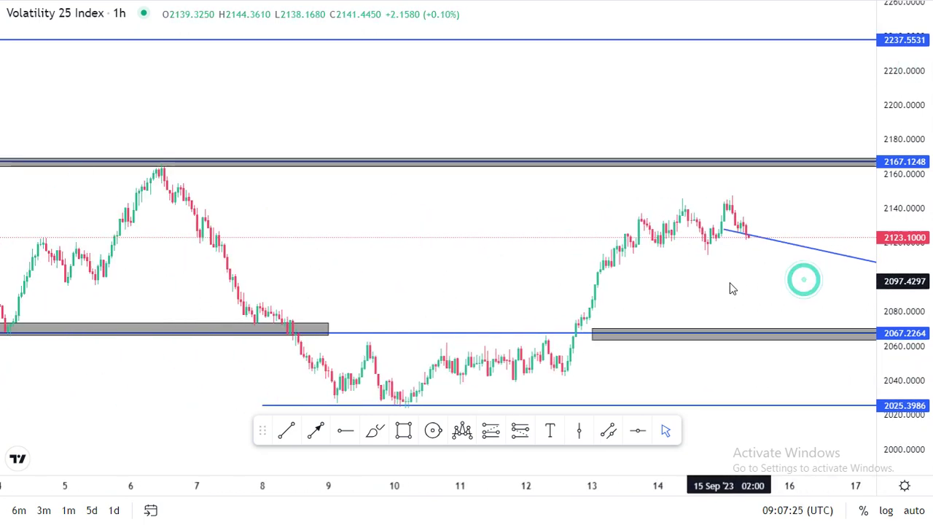
- Delete the downward arrow that starts at the 15 September 00:00 candle
left_click_drag(826, 224, 647, 201)
left_click(710, 239)
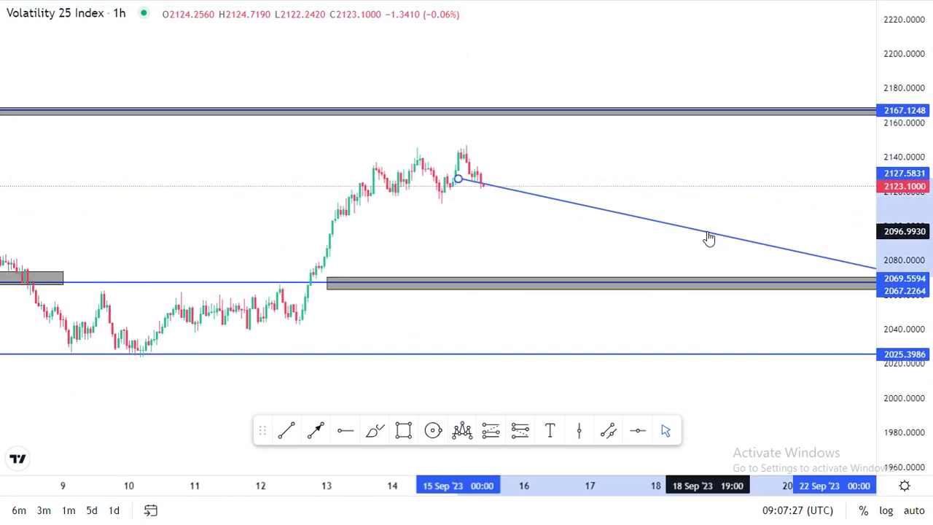
left_click(657, 56)
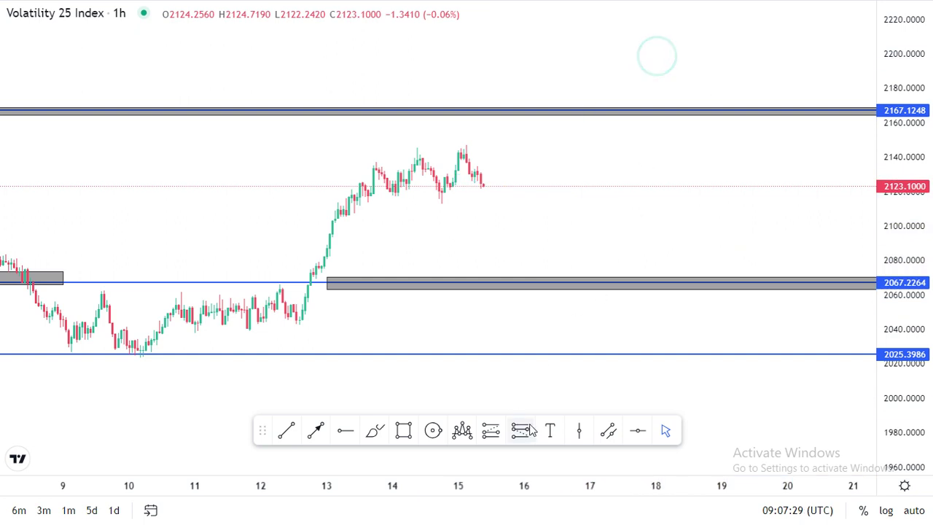
- Draw an arrow from the 15 September 03:00 high at about 2145.03 down to about 2063.37 on 17 September
left_click(317, 432)
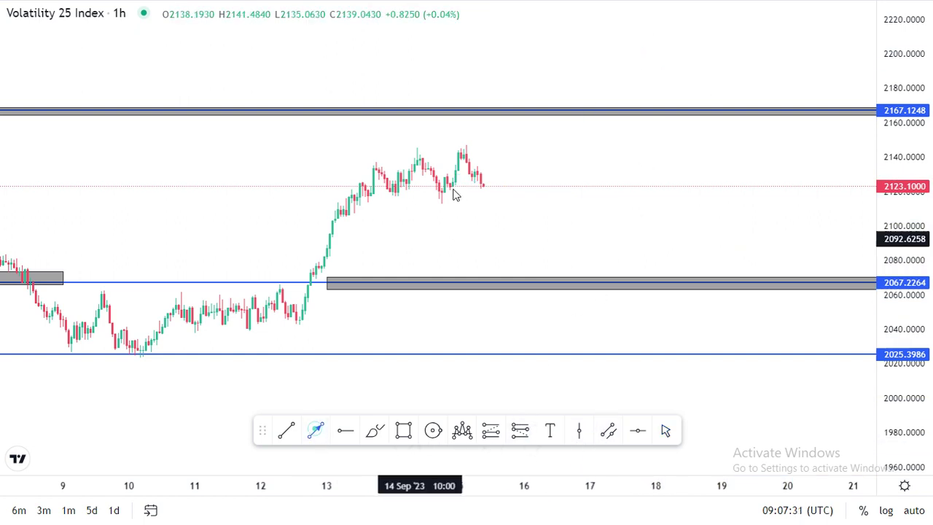
left_click(468, 150)
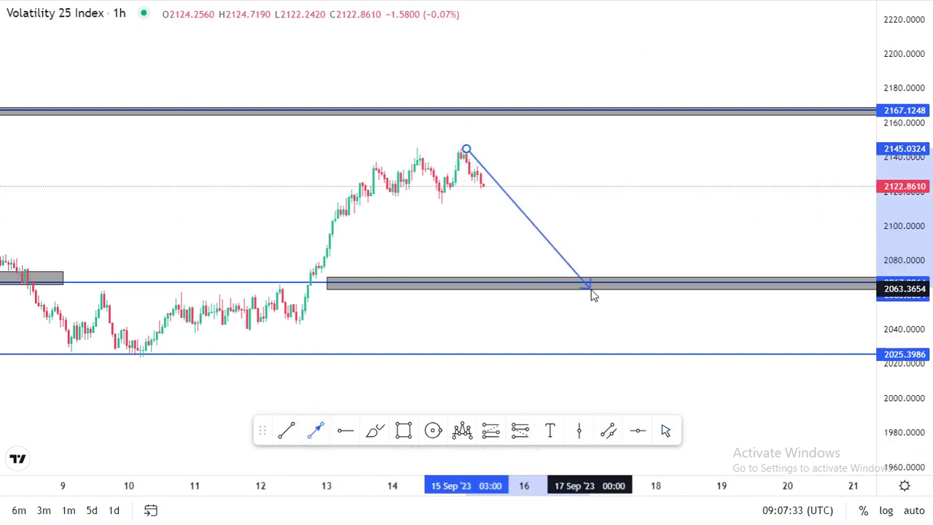
left_click(591, 288)
left_click(535, 168)
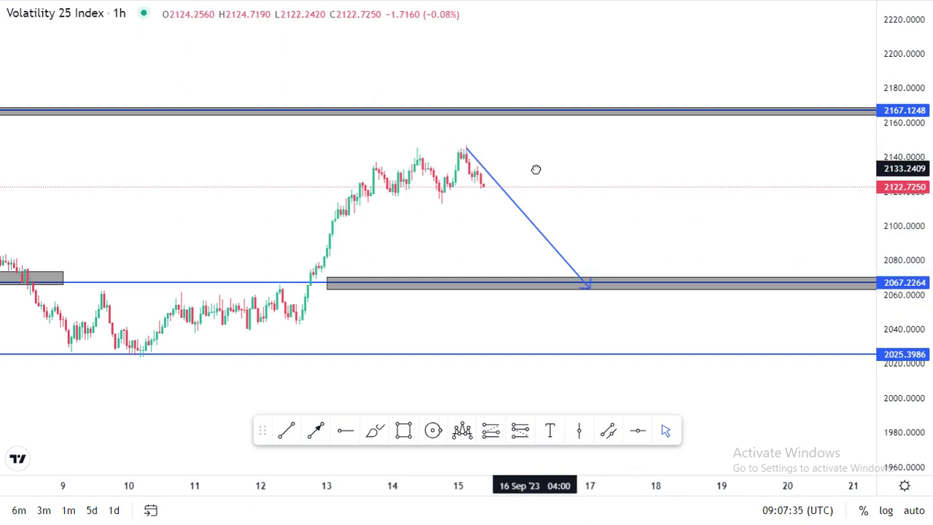
- Draw a thin rectangle under the first 13 September swing low, between about 2105.41 and 2104.29
scroll(535, 168, "up", 3)
left_click_drag(456, 156, 708, 144)
scroll(765, 167, "up", 2)
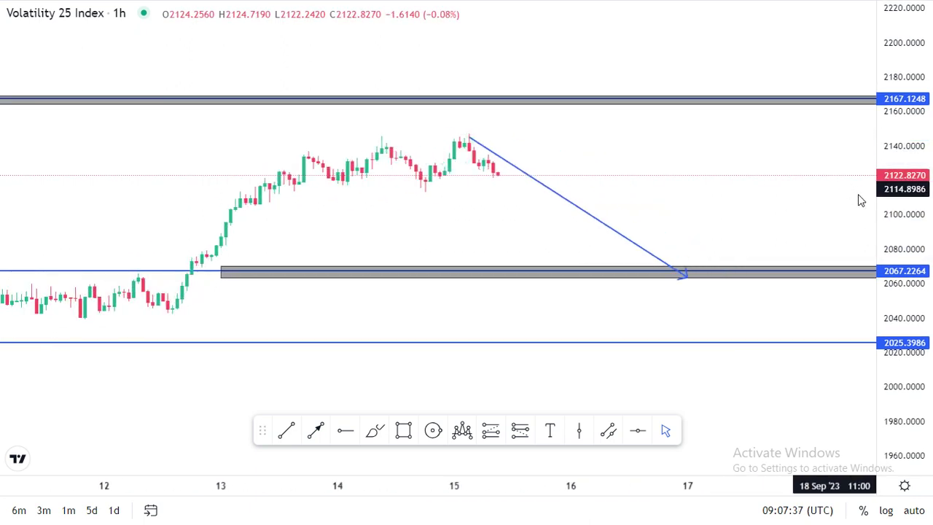
left_click_drag(900, 287, 794, 126)
left_click_drag(604, 105, 717, 184)
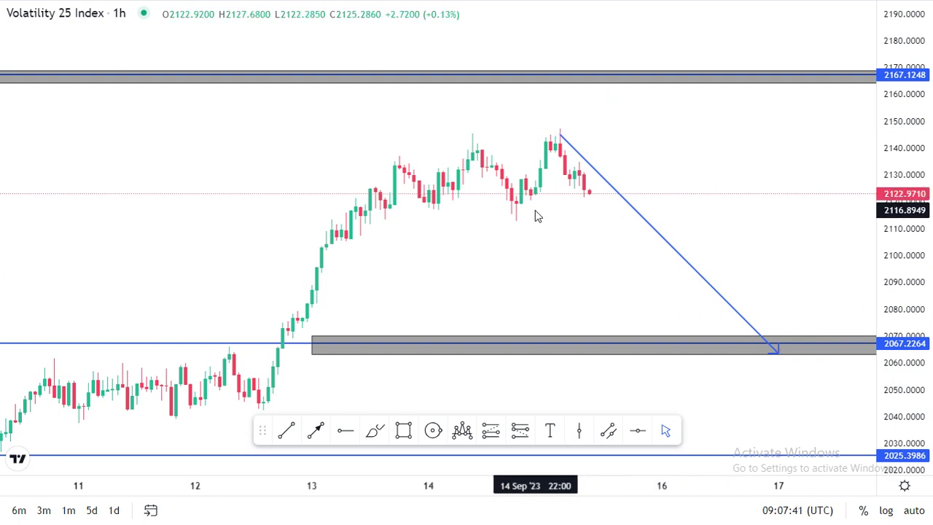
left_click(403, 433)
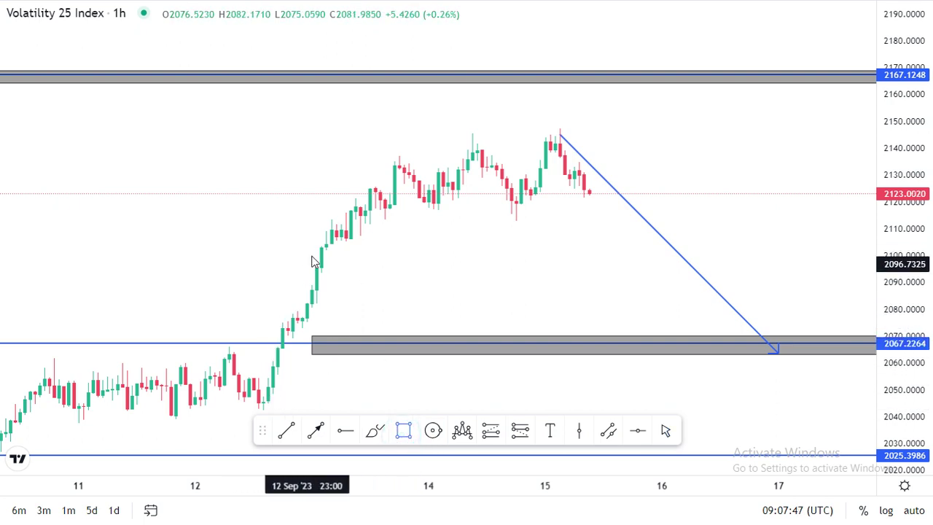
left_click(340, 242)
left_click(394, 242)
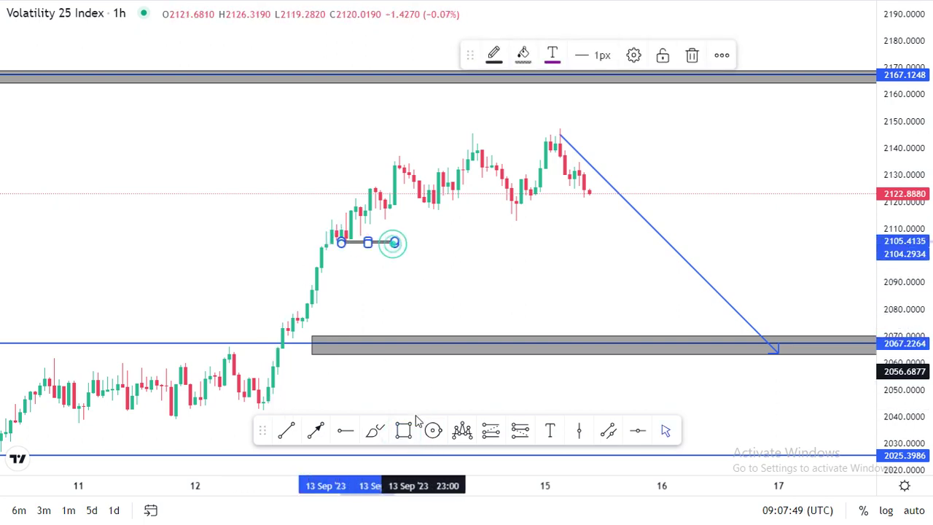
- Draw a very thin rectangle from 13 September 09:00 under the next higher low, at about 2113
left_click(403, 431)
left_click(355, 220)
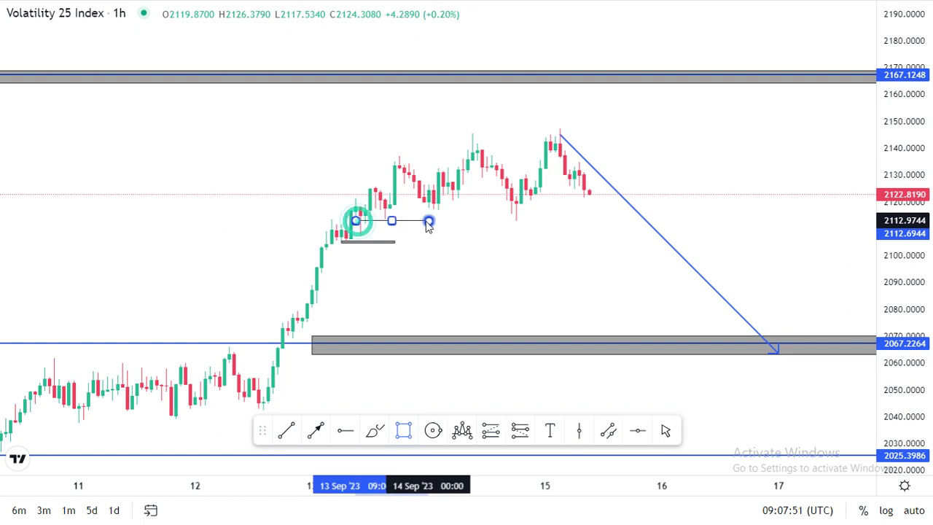
left_click(413, 220)
- Draw a small rectangle under the lows around the start of 14 September, with its lower edge at about 2117.17
left_click(406, 430)
left_click(413, 203)
left_click(452, 208)
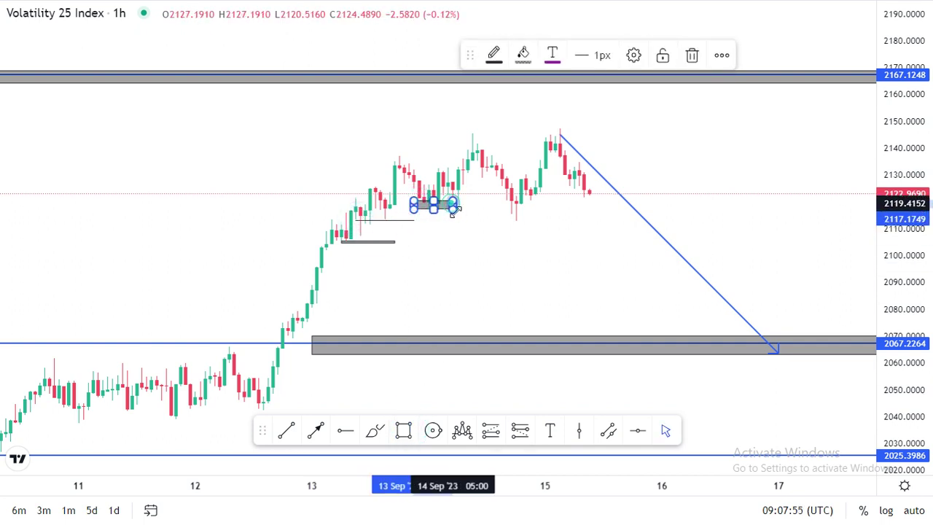
left_click(470, 244)
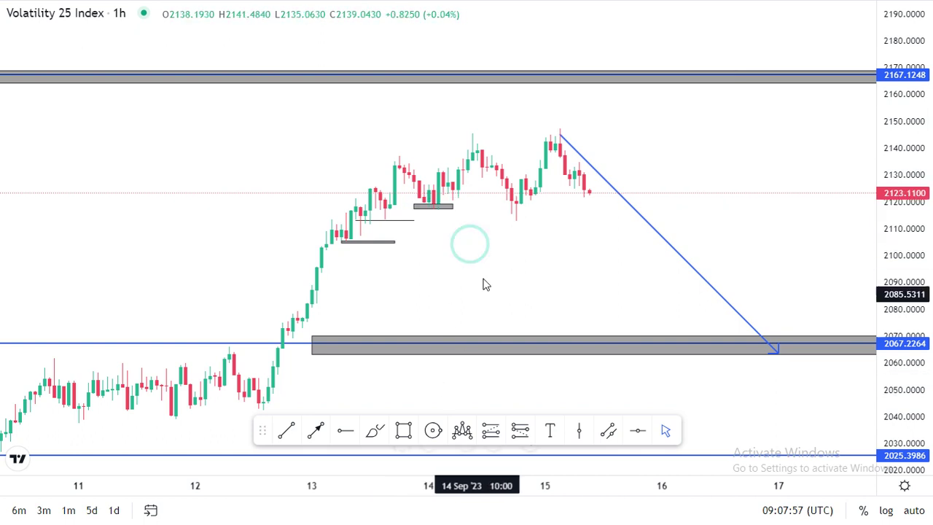
- Extend the 14 September support rectangle to 15 September 02:00 and lower its bottom edge to about 2113
left_click(403, 430)
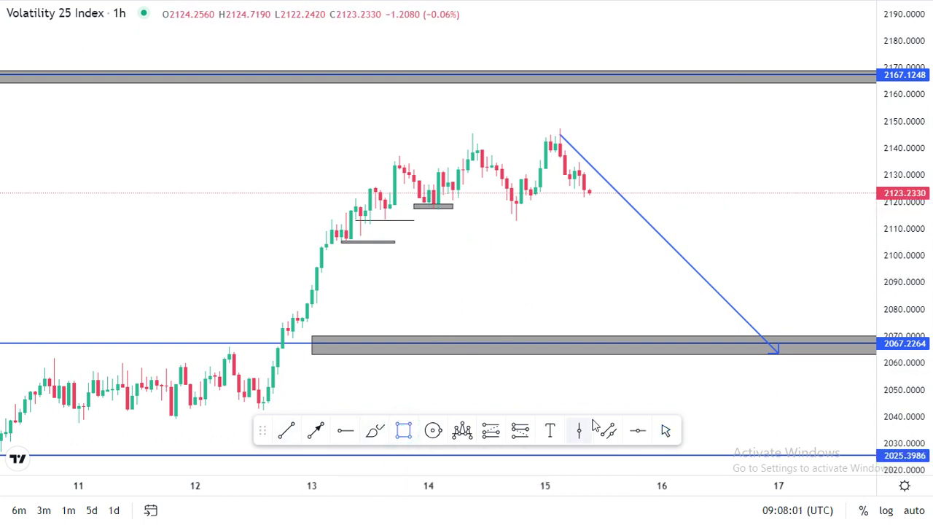
left_click(657, 434)
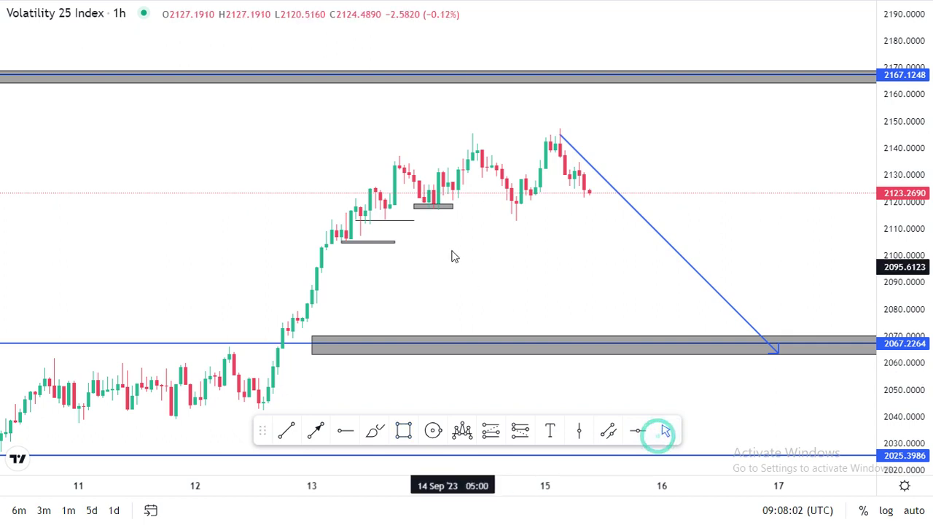
left_click(452, 208)
left_click_drag(453, 209, 555, 220)
left_click(612, 256)
left_click_drag(890, 286, 889, 218)
left_click_drag(632, 63, 666, 114)
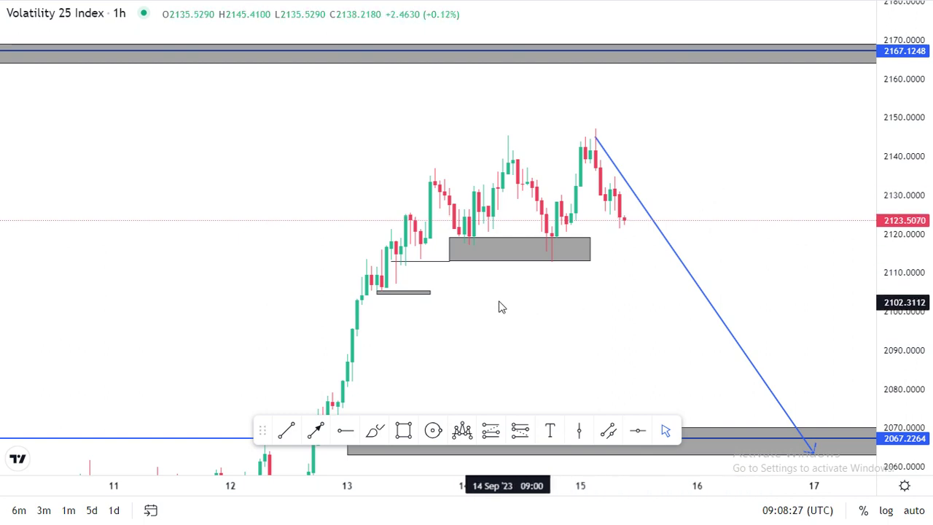
left_click(589, 258)
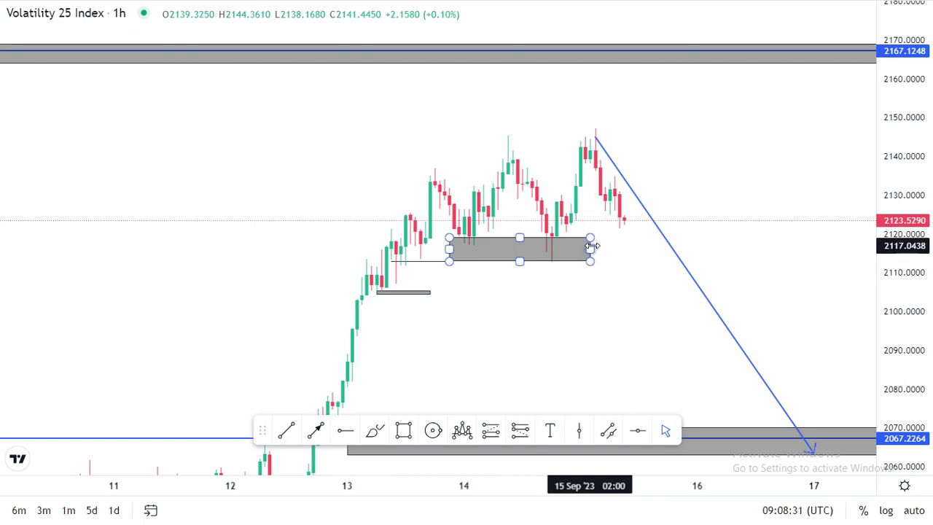
left_click(623, 373)
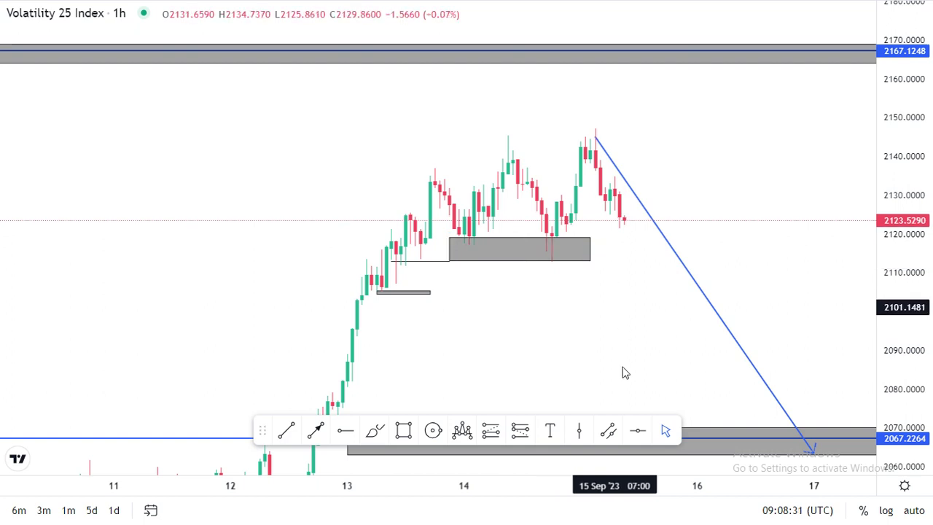
- Draw a resistance rectangle across the 14 and 15 September highs, between about 2145 and 2142
left_click(411, 430)
left_click(497, 138)
left_click(639, 149)
left_click(779, 153)
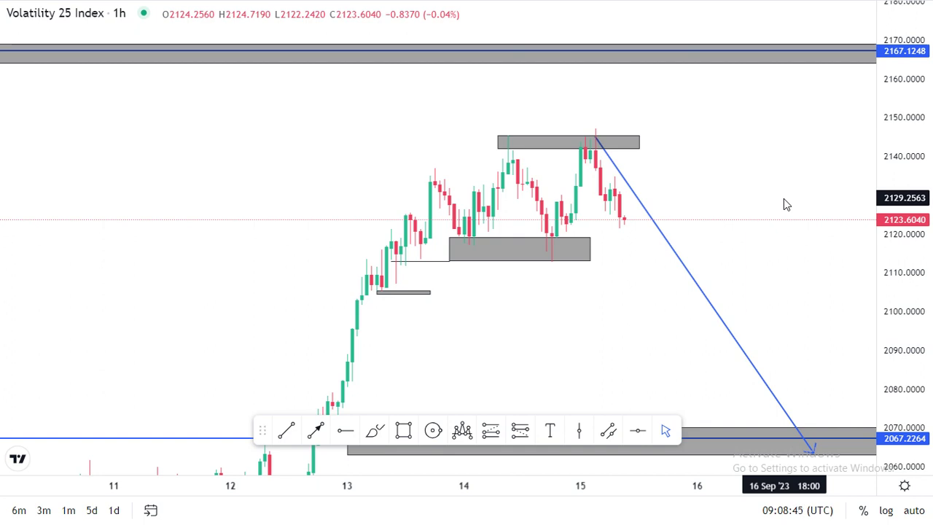
- Place a short position on the 15 September 03:00 candle with its entry at about 2137.40
scroll(751, 143, "up", 3)
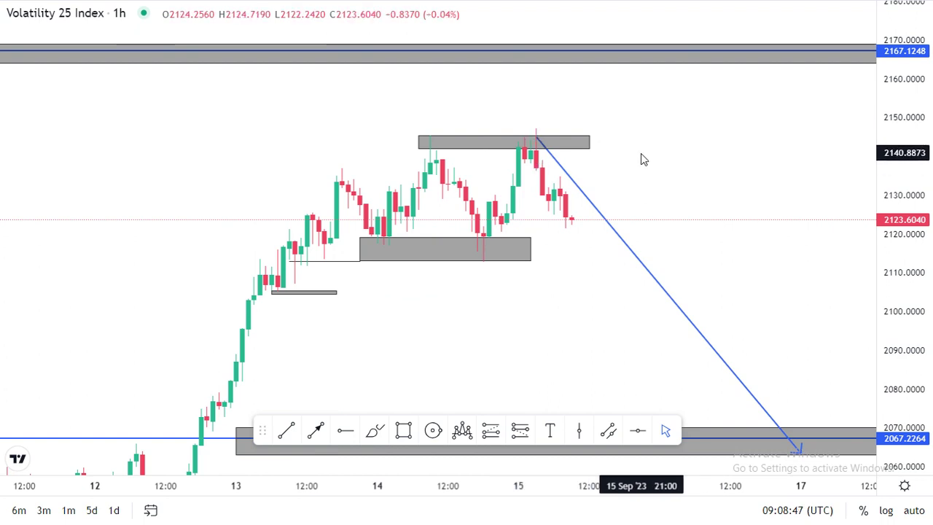
left_click_drag(642, 159, 814, 181)
scroll(651, 202, "up", 3)
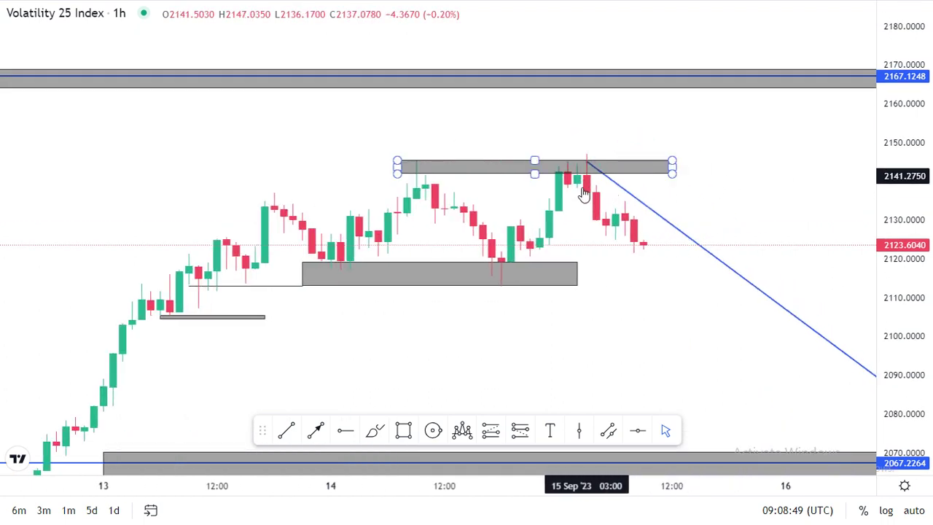
left_click(583, 154)
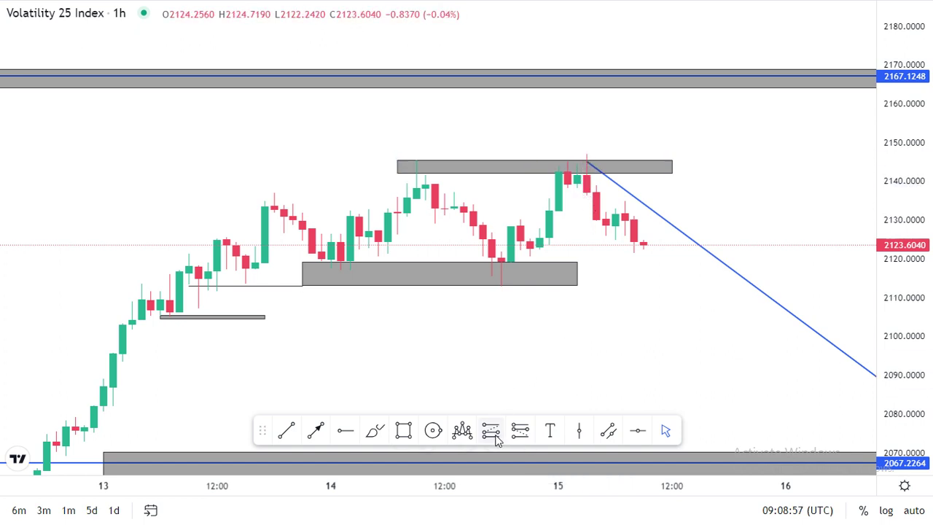
left_click(520, 431)
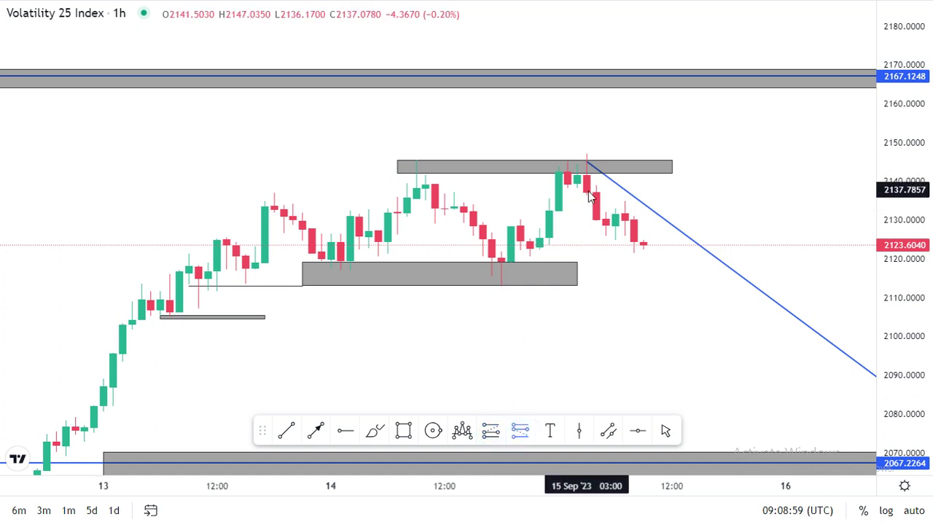
left_click(588, 192)
left_click(788, 172)
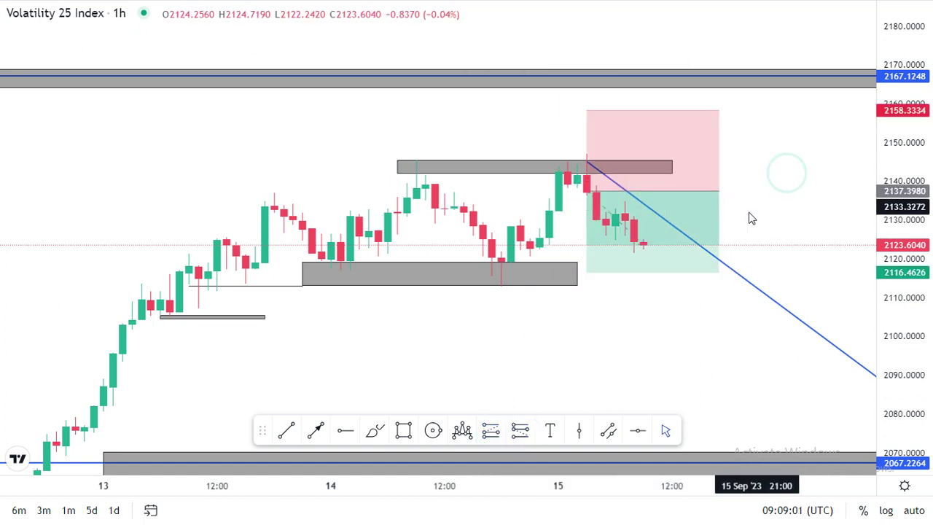
- Set the short position's target to about 2090.49 and its stop to about 2147.28
scroll(729, 241, "down", 1)
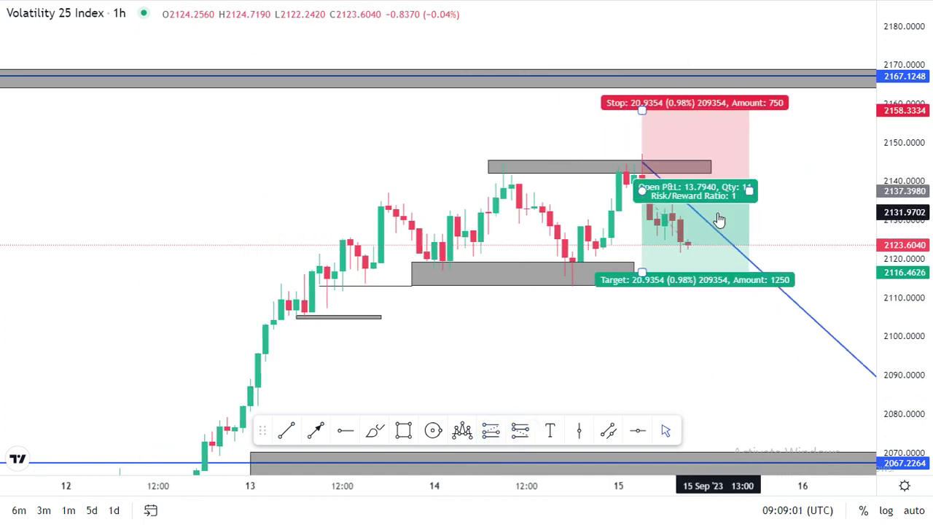
left_click(642, 272)
left_click_drag(642, 272, 642, 377)
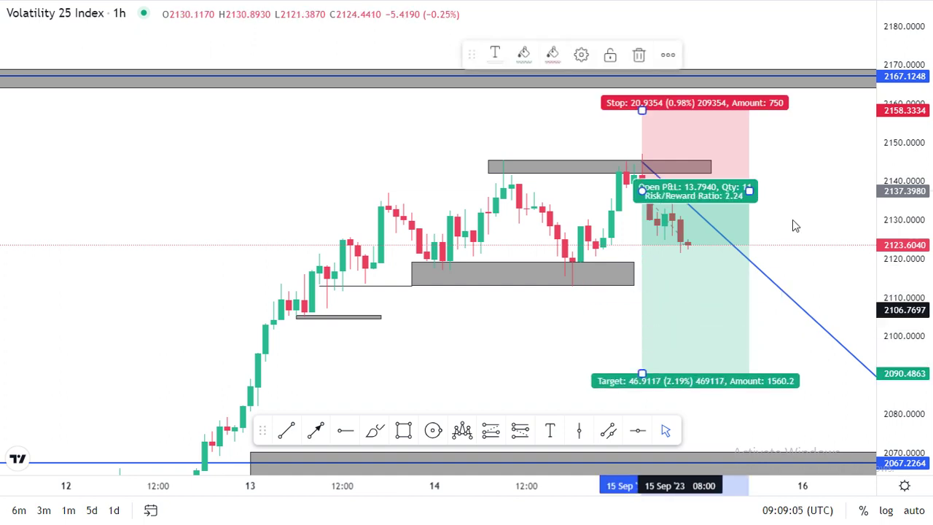
left_click(807, 190)
left_click_drag(837, 194, 775, 189)
left_click(623, 136)
left_click_drag(578, 105, 578, 148)
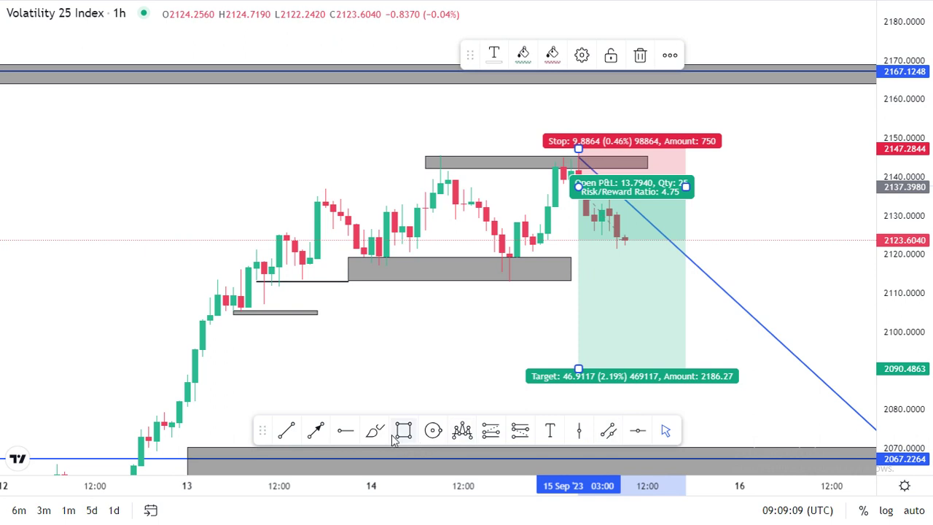
- Draw an arrow from the 15 September high down into the support rectangle, and extend that rectangle just past the short position
left_click(315, 430)
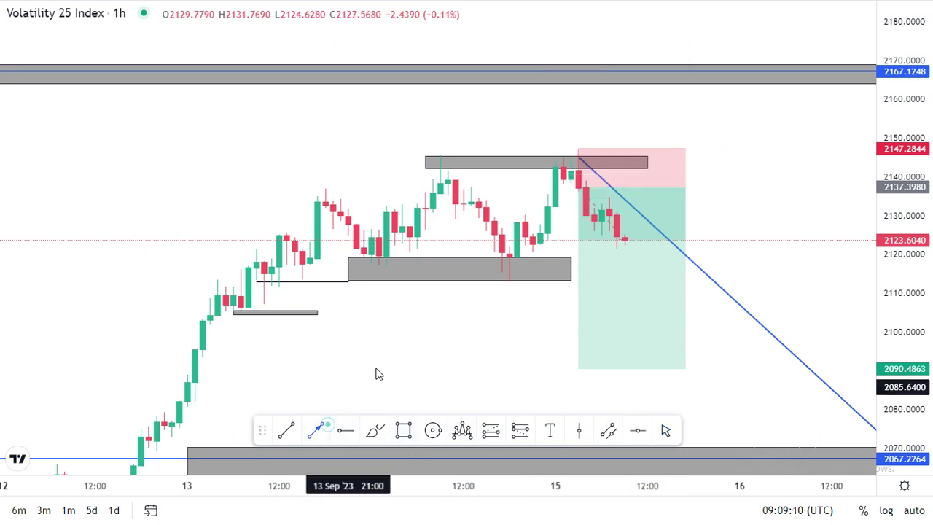
left_click(571, 157)
left_click(625, 278)
left_click_drag(572, 269, 693, 269)
- Draw a second arrow from the support zone at about 2115.30 up to the upper resistance zone at about 2168.22
left_click(317, 431)
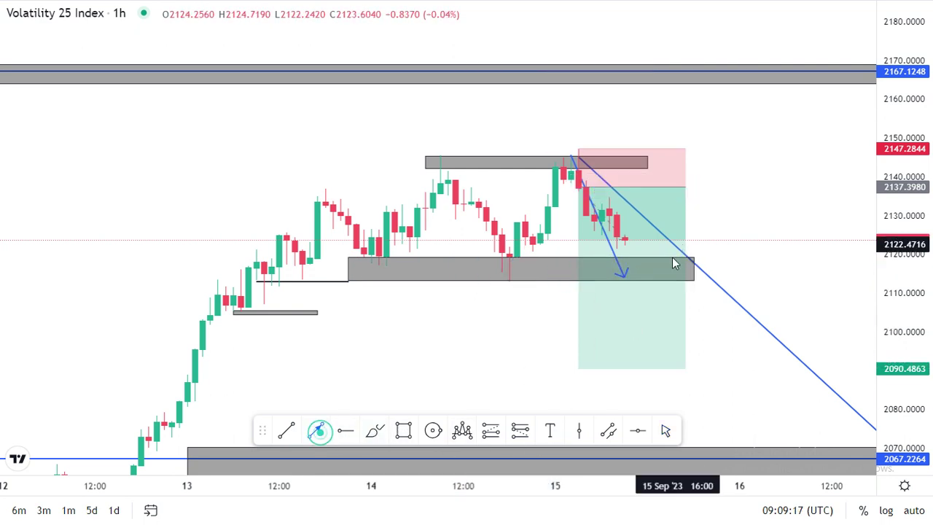
left_click(625, 272)
left_click(792, 72)
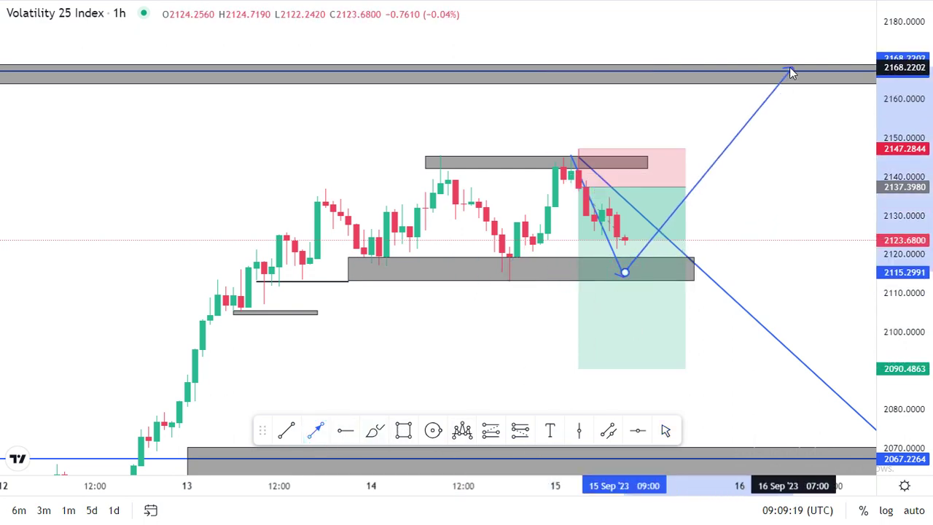
left_click(794, 166)
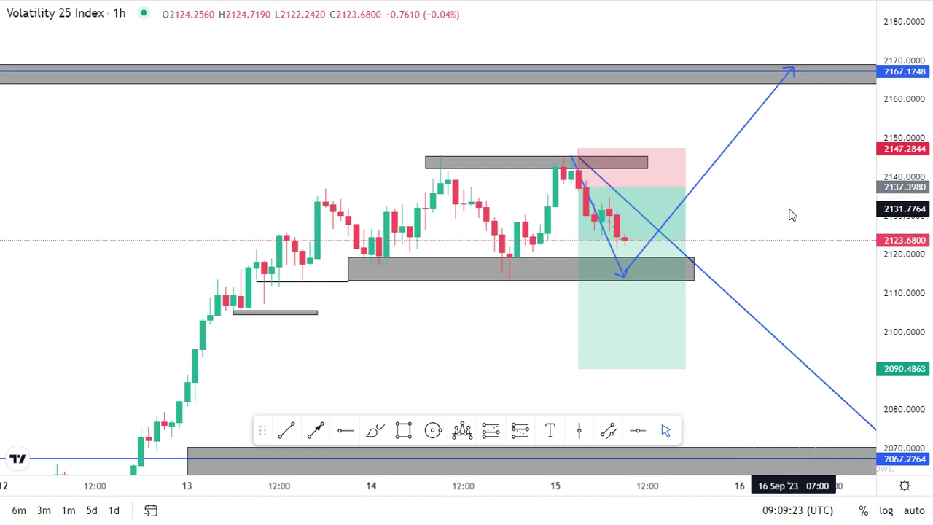
left_click_drag(767, 209, 753, 263)
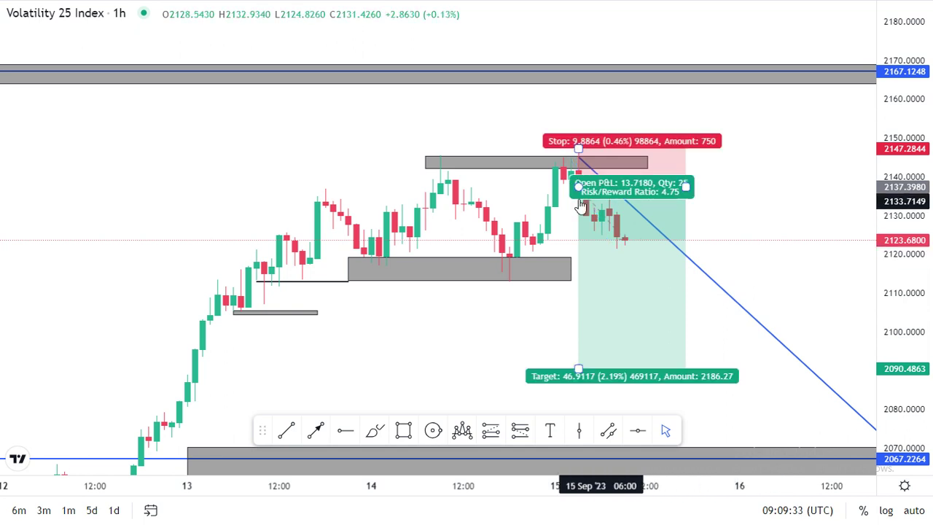
- Delete the blue diagonal line that falls from the 15 September high
left_click(760, 330)
left_click(735, 228)
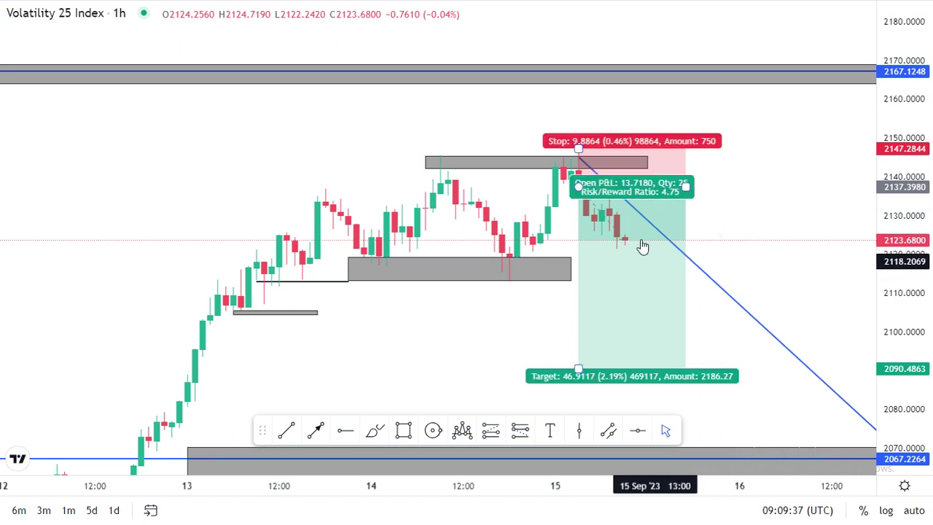
left_click(757, 324)
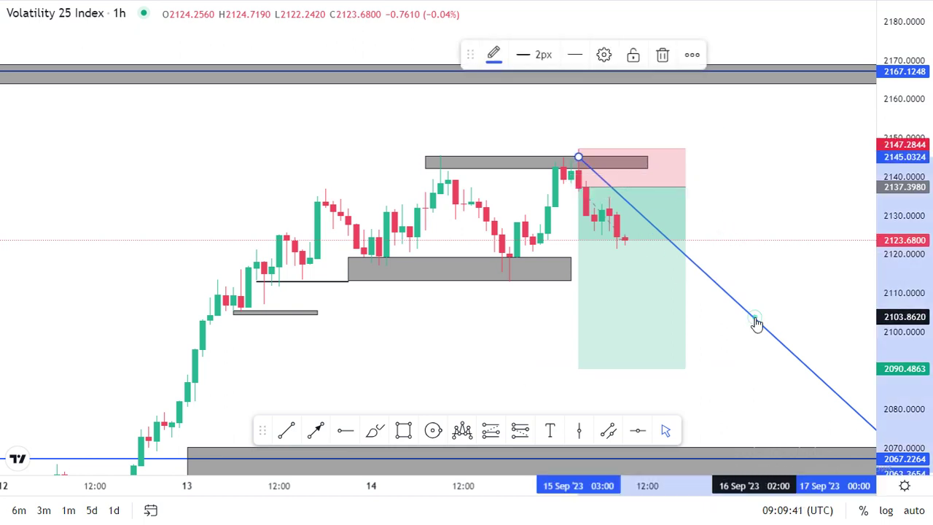
left_click(661, 55)
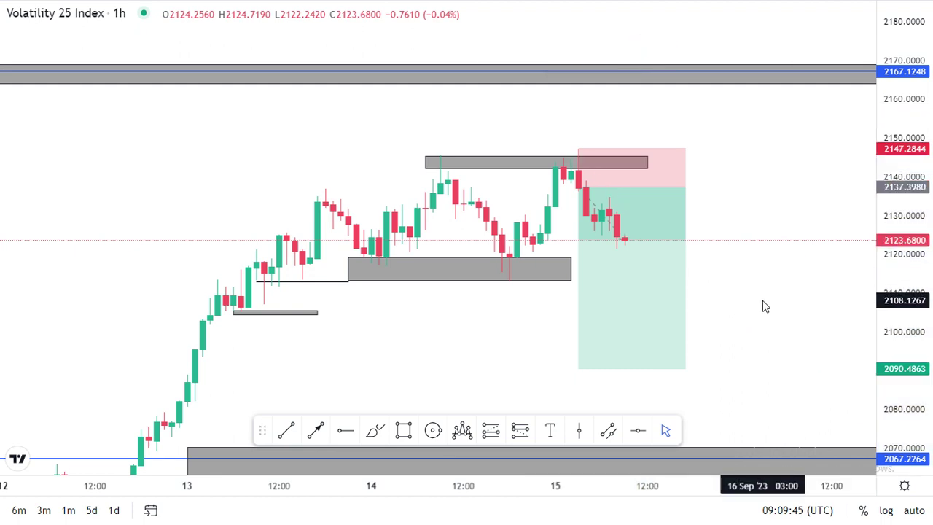
- Extend the 14 September support rectangle forward to the start of 16 September
left_click(567, 266)
left_click_drag(567, 266, 734, 271)
scroll(782, 298, "down", 2)
left_click(792, 210)
left_click_drag(715, 196, 504, 148)
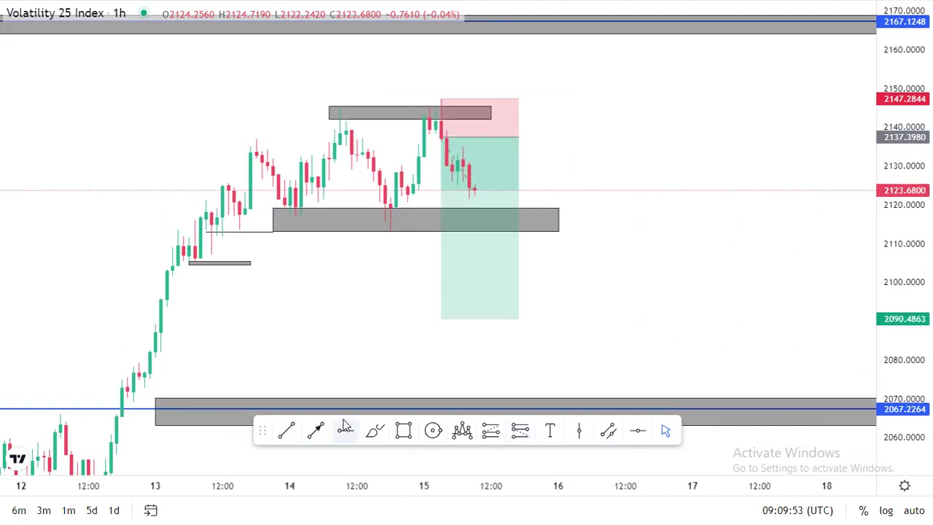
- Brush a falling price path from the 15 September high through the support zone to about 2107, with short strokes below its end
left_click(372, 431)
left_click_drag(439, 104, 499, 260)
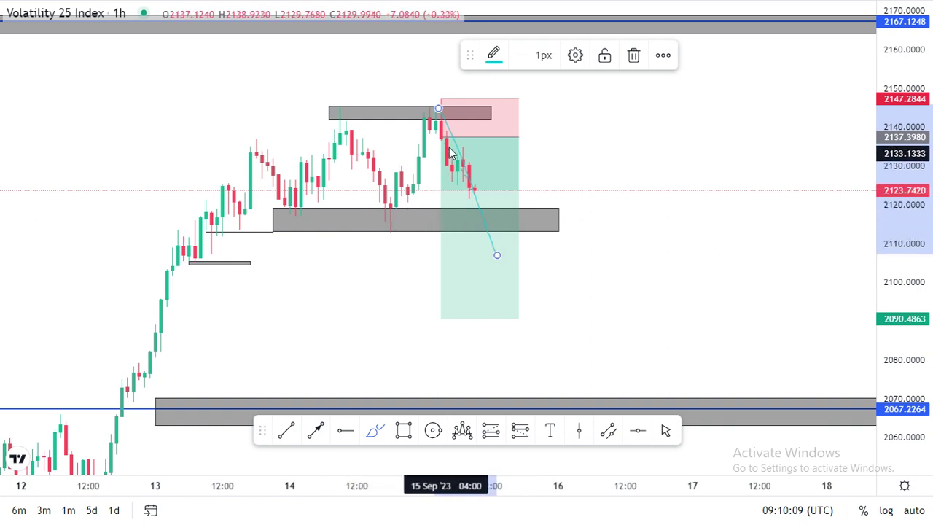
left_click_drag(489, 271, 500, 293)
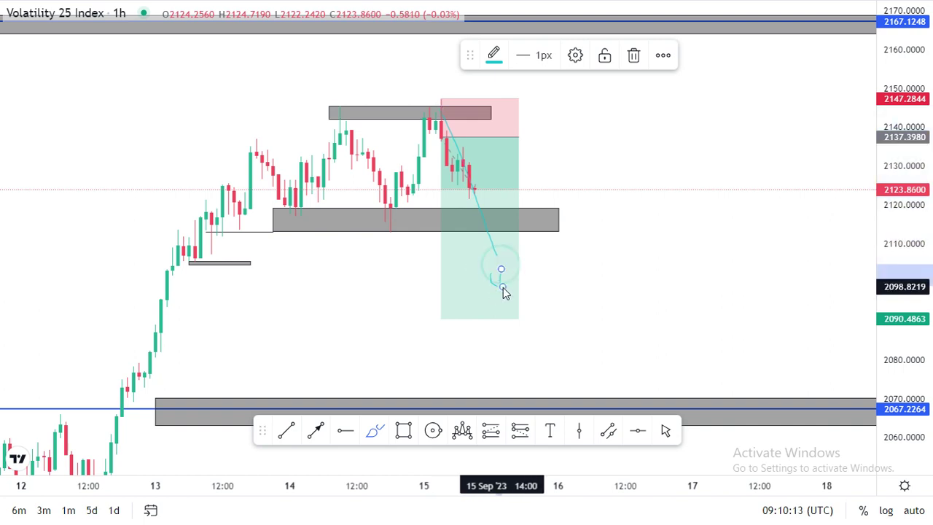
- Circle the 14 September low inside the support zone and the projected 15 September low at about 2103.86
left_click(435, 433)
mouse_move(386, 216)
left_mouse_down()
mouse_move(394, 231)
mouse_move(392, 219)
left_mouse_up()
left_click(431, 434)
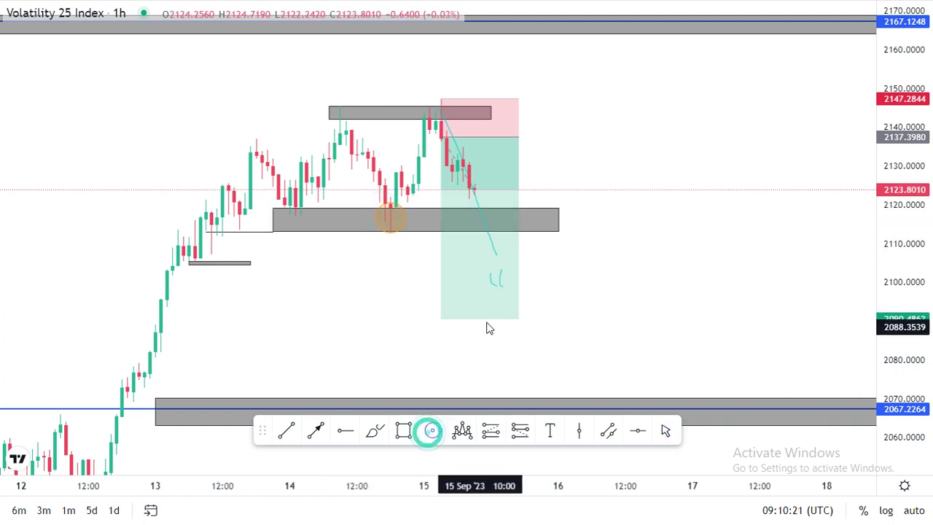
left_click(502, 279)
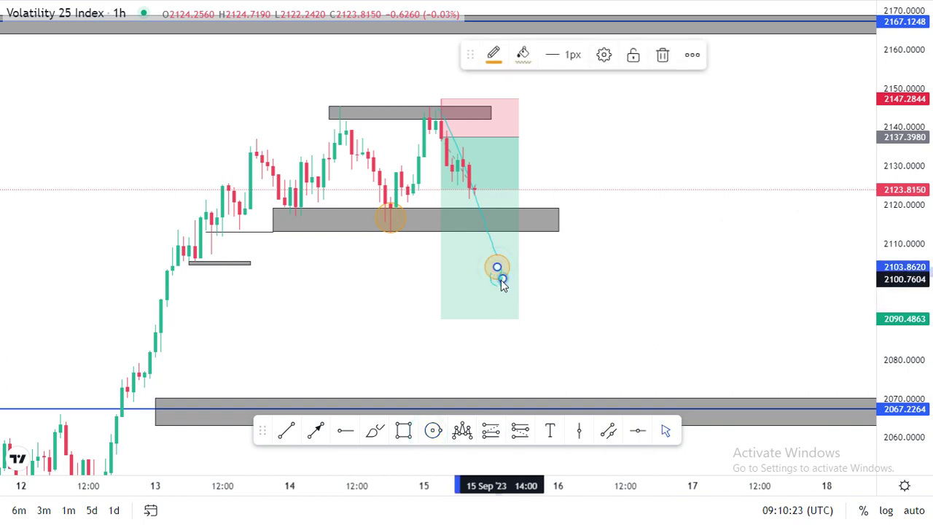
- Brush a rebound line from the projected low back up into the support zone
left_click(374, 430)
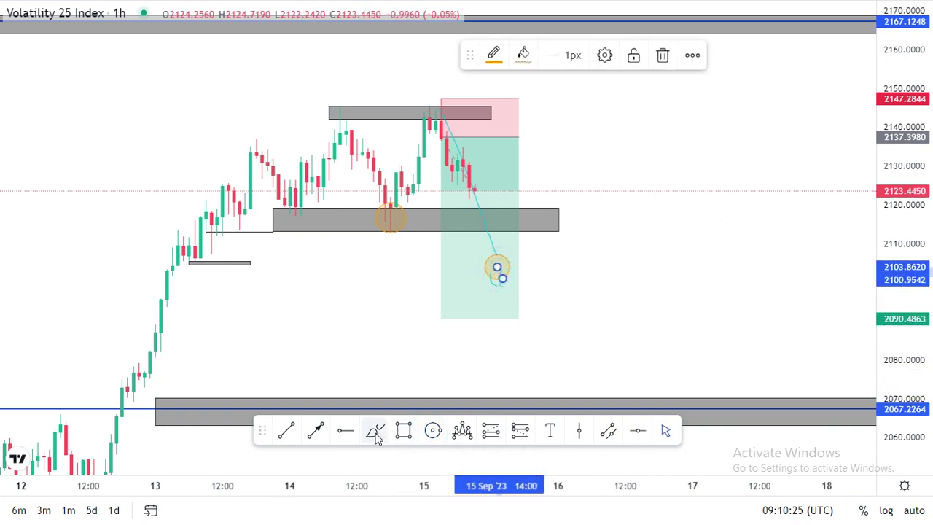
left_click_drag(500, 284, 531, 217)
left_click(664, 430)
- Move the short position to 15 September 15:00 with its entry at about 2114.14
left_click_drag(509, 150, 565, 242)
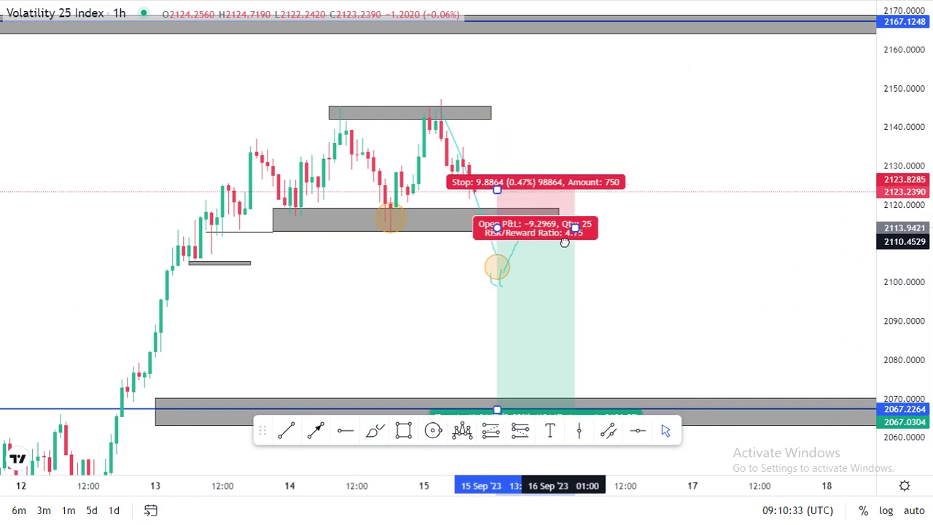
left_click(659, 255)
left_click_drag(540, 271, 551, 270)
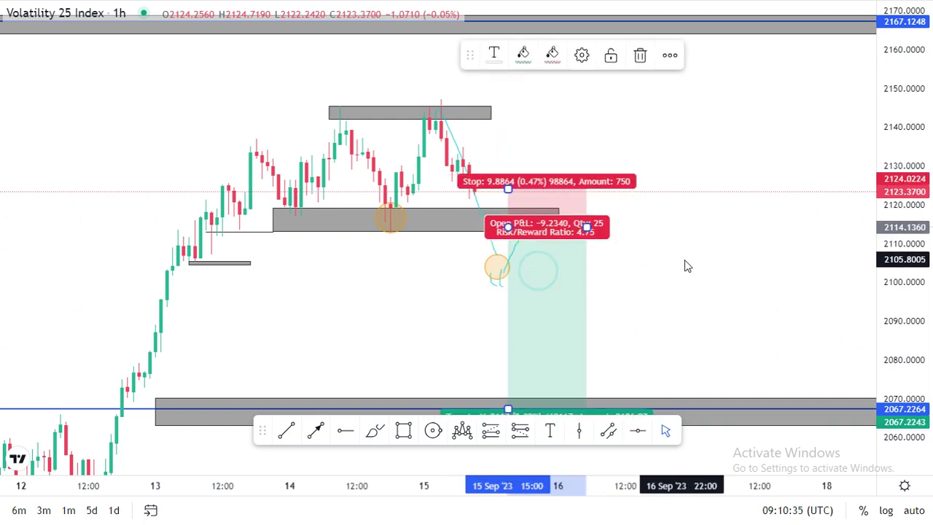
left_click(685, 261)
- Tighten the short position's stop to about 2122.08, just above the support zone
left_click(509, 187)
left_click_drag(509, 188, 509, 202)
left_click(749, 214)
left_click(692, 212)
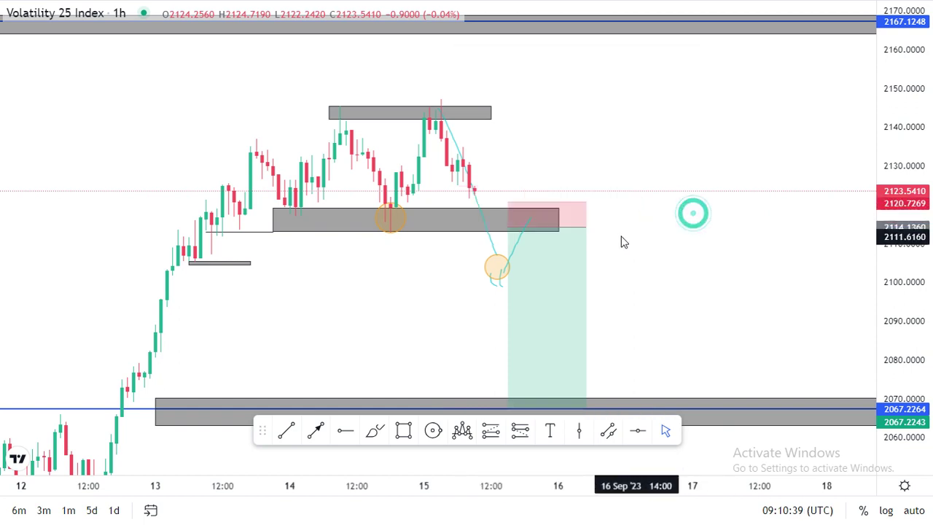
left_click(508, 202)
left_click_drag(508, 202, 508, 197)
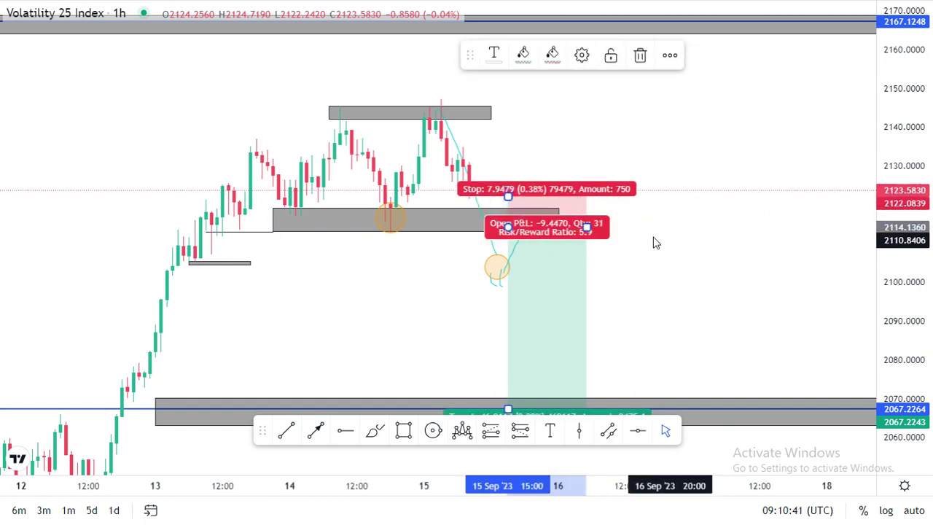
left_click(638, 264)
- Brush the projected path up to a peak above the support zone and back down, and circle the peak at about 2127
left_click_drag(670, 283, 695, 201)
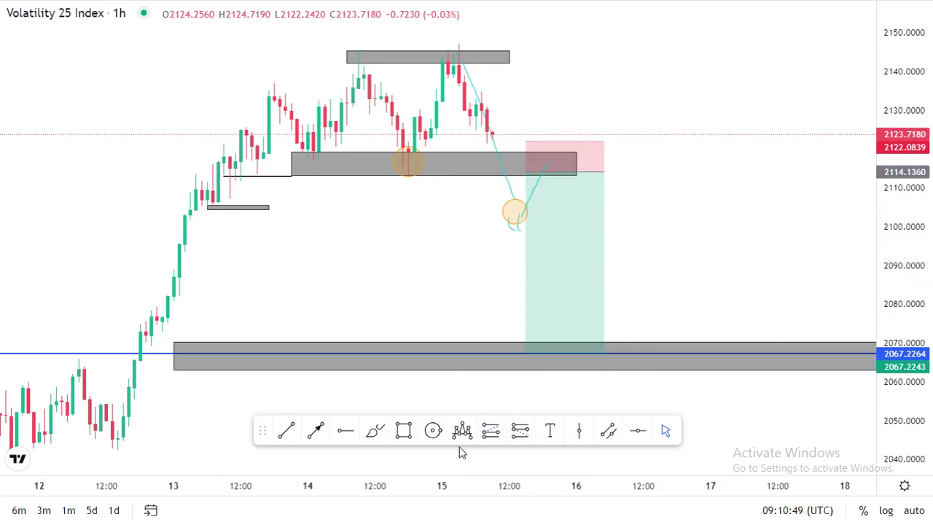
left_click(368, 437)
mouse_move(548, 157)
left_mouse_down()
mouse_move(557, 131)
mouse_move(593, 181)
left_mouse_up()
mouse_move(554, 119)
left_mouse_down()
mouse_move(562, 123)
mouse_move(553, 123)
left_mouse_up()
left_click(433, 430)
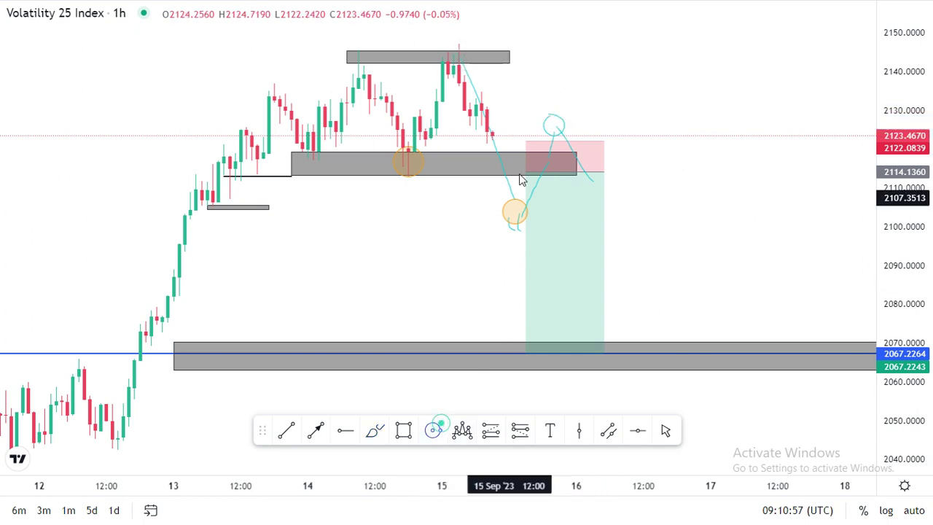
left_click_drag(549, 123, 559, 132)
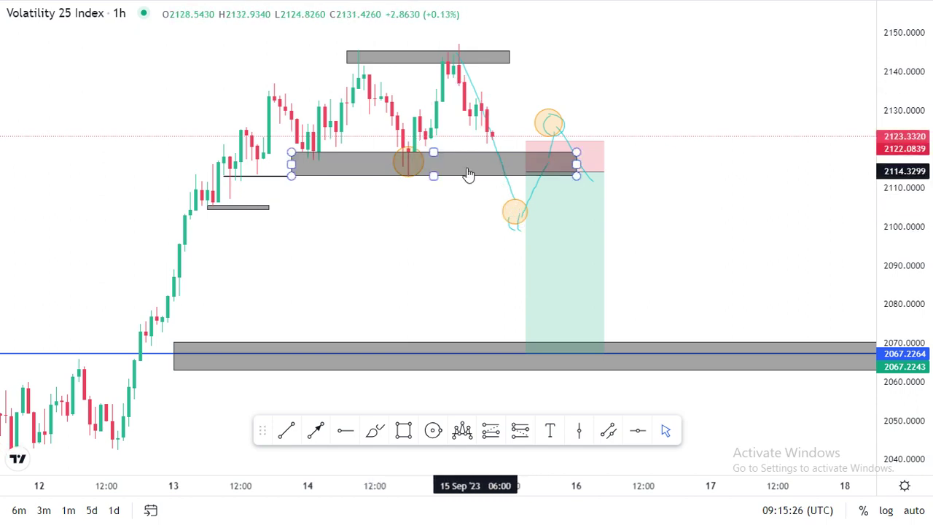
- Brush an example double-top pattern rising from about 2096 in the empty chart area around 17 September
left_click_drag(630, 142, 413, 145)
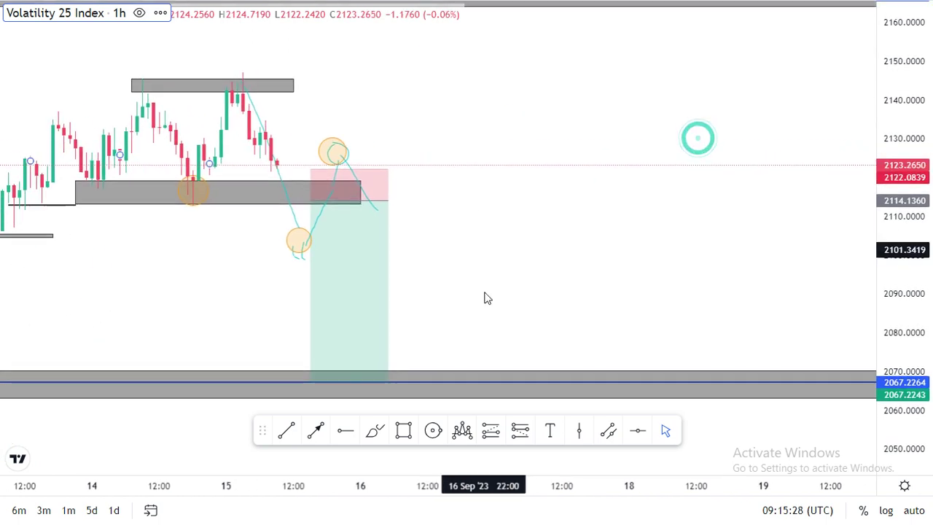
left_click(372, 431)
mouse_move(447, 269)
left_mouse_down()
mouse_move(500, 117)
mouse_move(536, 164)
mouse_move(554, 131)
mouse_move(571, 129)
mouse_move(590, 157)
left_mouse_up()
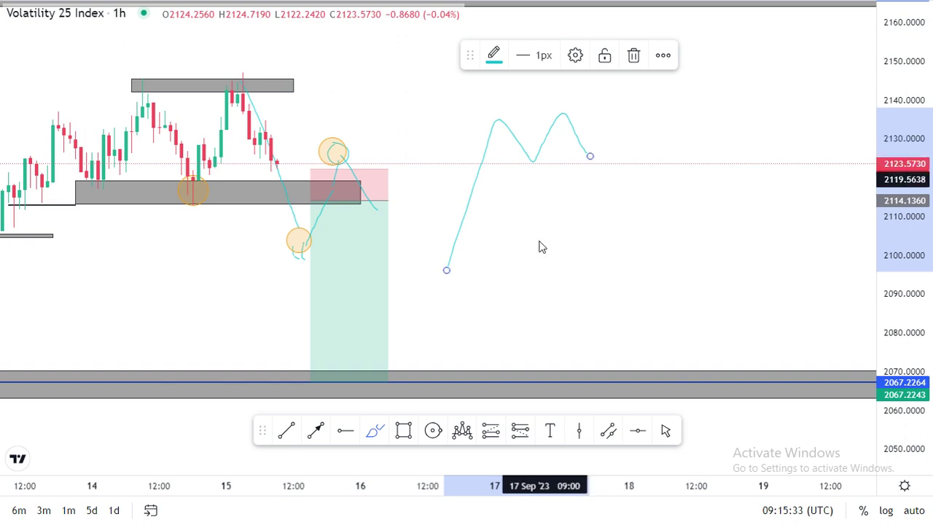
- Draw thin rectangles across the double top's peaks, between about 2134.9 and 2137.4, and across its trough at about 2124
left_click(404, 431)
mouse_move(489, 117)
left_mouse_down()
mouse_move(559, 123)
mouse_move(589, 121)
mouse_move(590, 110)
left_mouse_up()
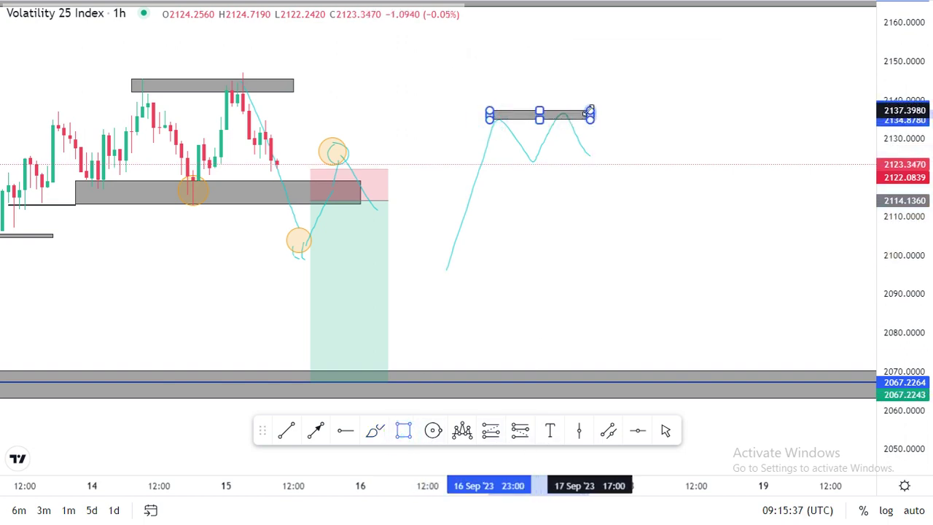
left_click(404, 431)
left_click_drag(528, 164, 646, 161)
- Brush the example price breaking below the trough zone, retesting it from underneath, and turning down again with an arrowhead
left_click(372, 431)
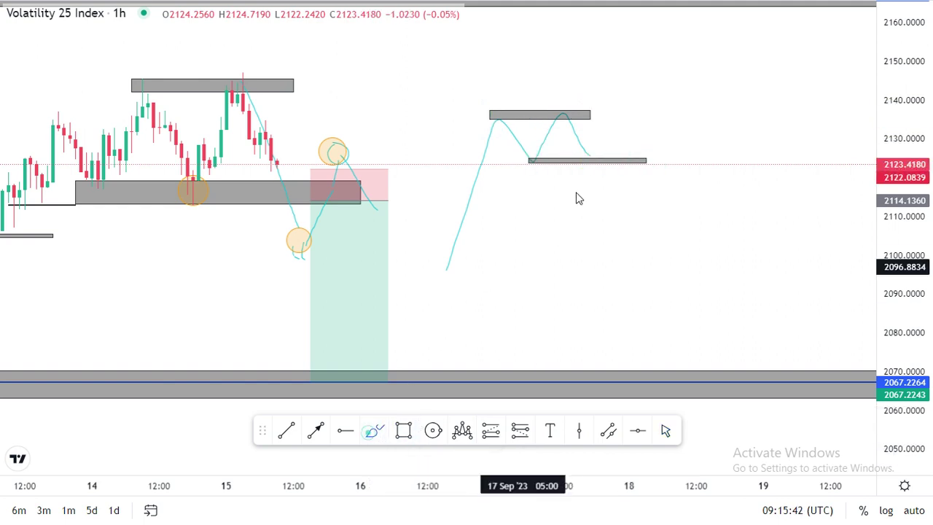
mouse_move(598, 167)
left_mouse_down()
mouse_move(611, 185)
mouse_move(625, 167)
left_mouse_up()
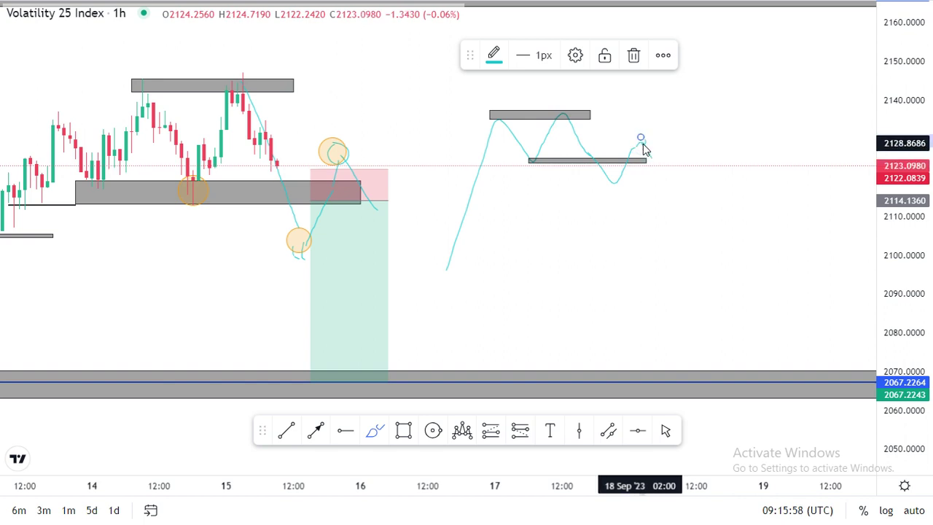
left_click_drag(649, 154, 663, 191)
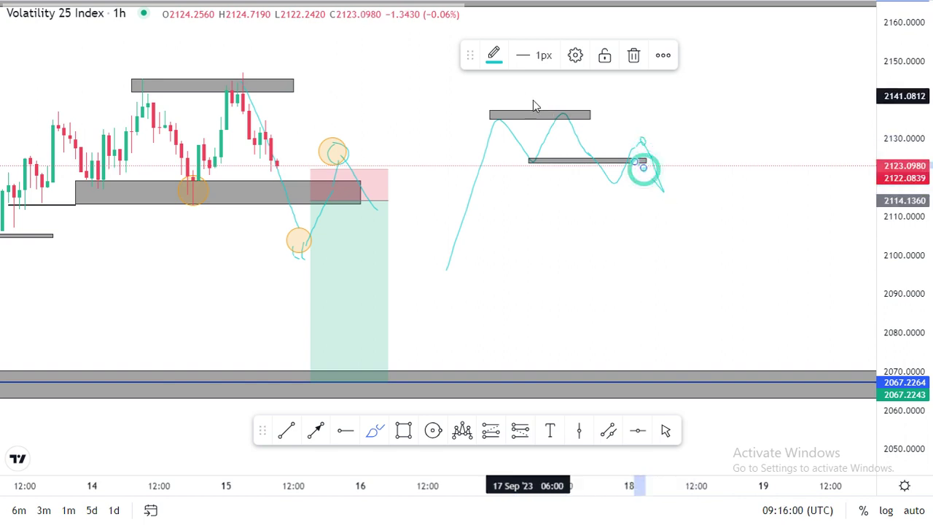
- Brush short level marks above the second peak, just above the trough zone, and below the pattern at about 2107
left_click_drag(554, 104, 614, 101)
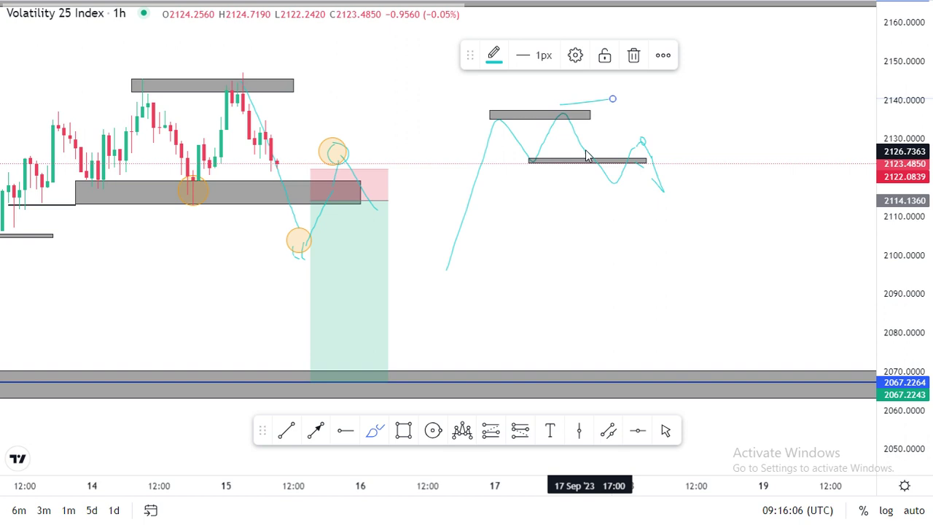
left_click(618, 147)
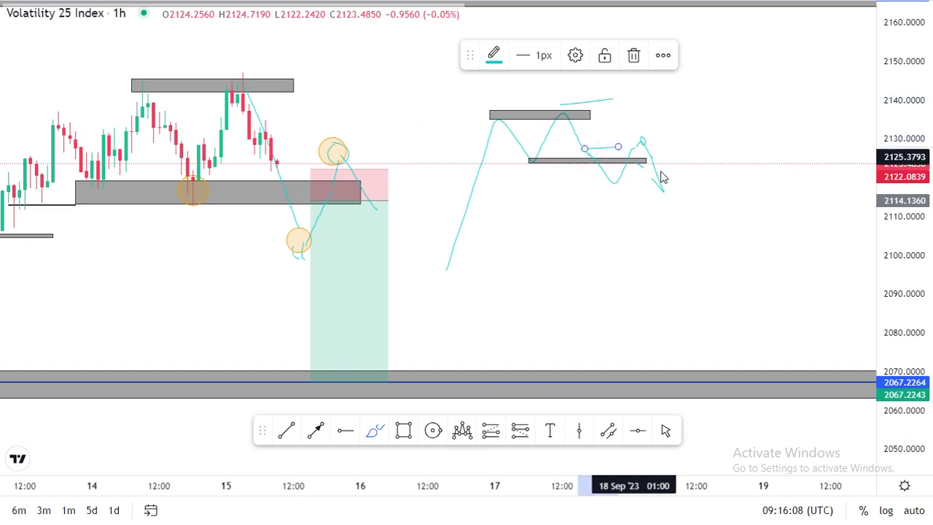
left_click(674, 226)
left_click(611, 227)
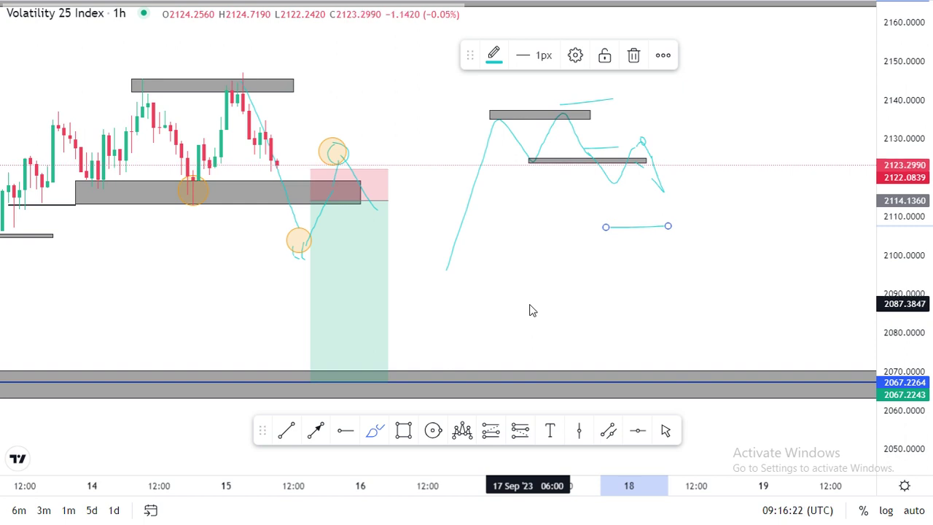
- Delete the example double-top sketch with its rectangles and level marks around 17 September
key("Delete")
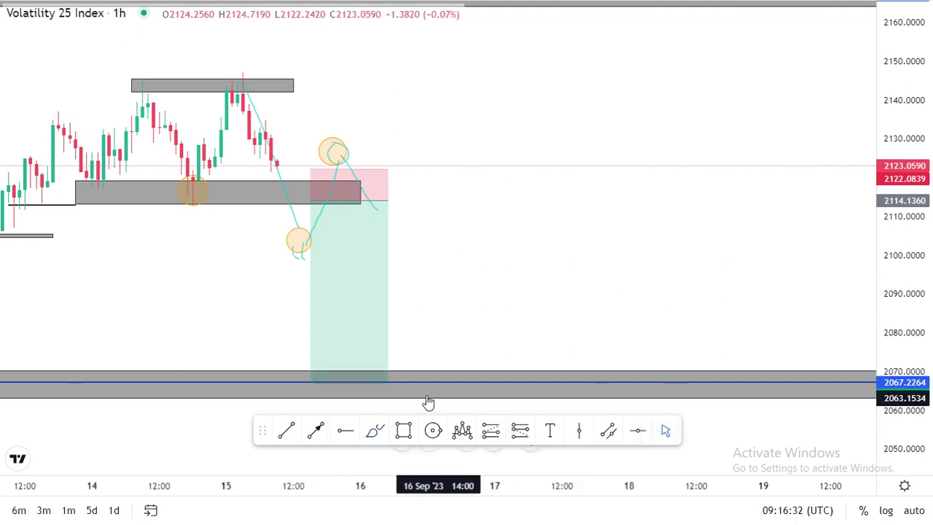
left_click_drag(496, 298, 718, 302)
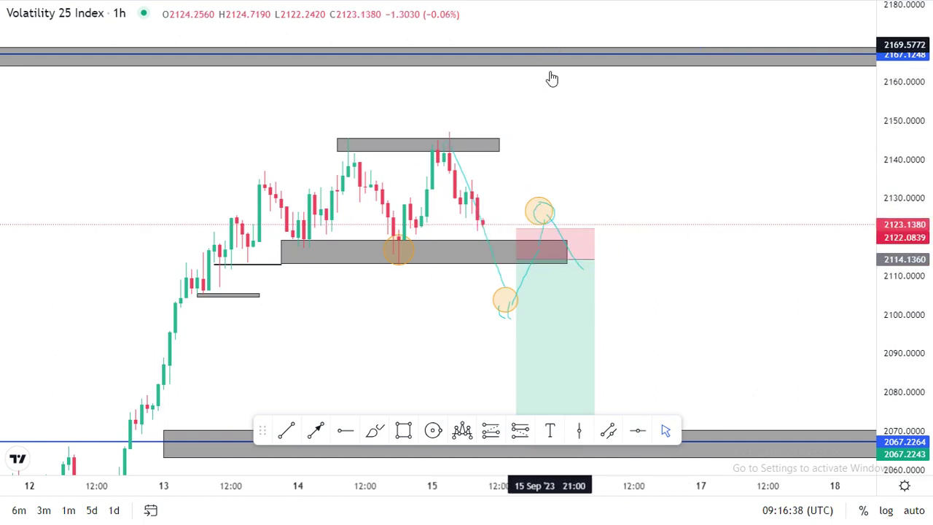
- Extend the resistance rectangle over the two recent peaks forward in time to about 21:00 on 16 September
left_click_drag(651, 135, 567, 124)
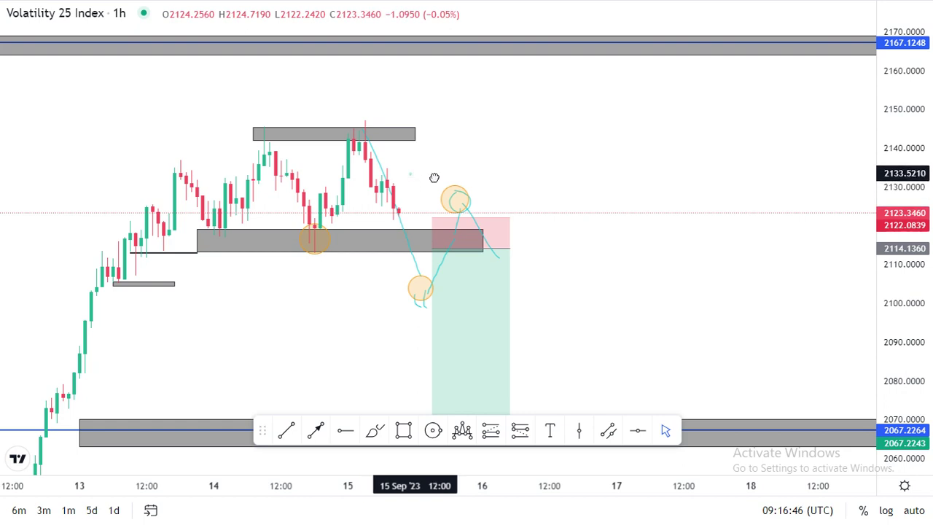
left_click_drag(422, 176, 467, 186)
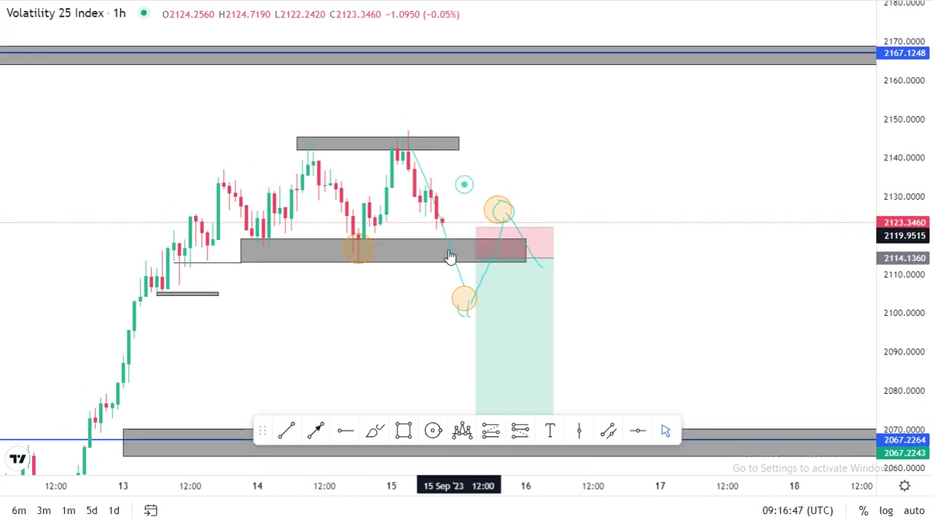
left_click(460, 143)
left_click_drag(459, 143, 643, 139)
left_click_drag(695, 252, 620, 277)
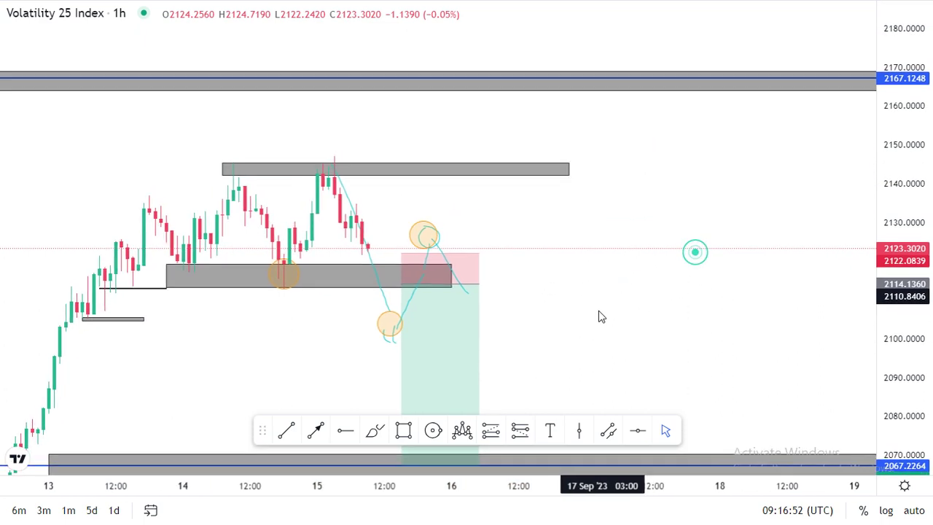
- Brush a projected price path from the latest candle up to about 2153, then back to a small loop retesting the resistance rectangle
left_click(374, 432)
mouse_move(368, 248)
left_mouse_down()
mouse_move(399, 142)
mouse_move(446, 161)
left_mouse_up()
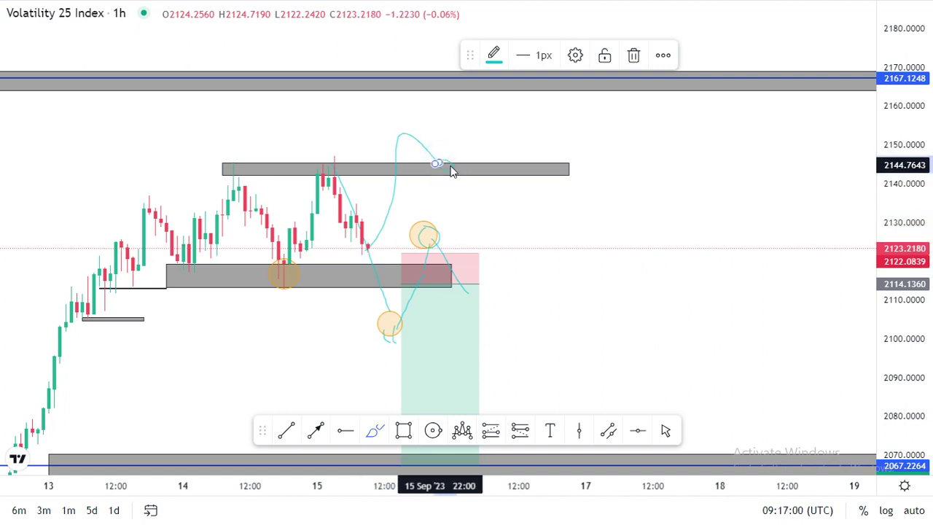
left_click(666, 430)
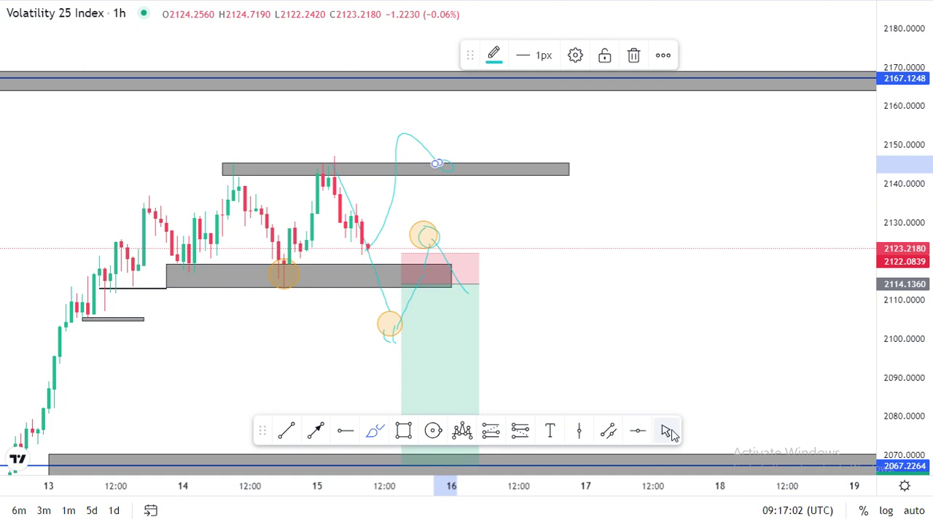
- Place a narrow long position at the resistance retest, with entry at about 2147.28 and stop at about 2135.27
left_click_drag(453, 222, 567, 300)
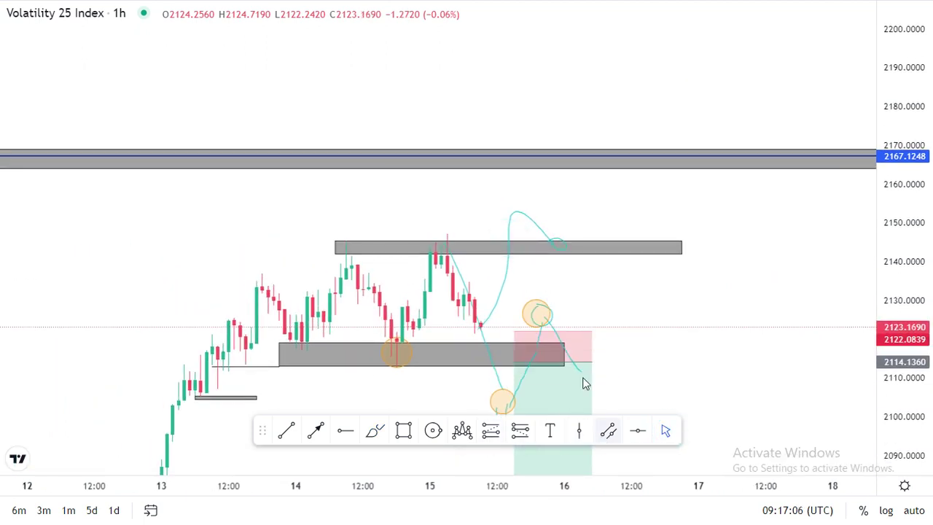
left_click(502, 431)
left_click(559, 234)
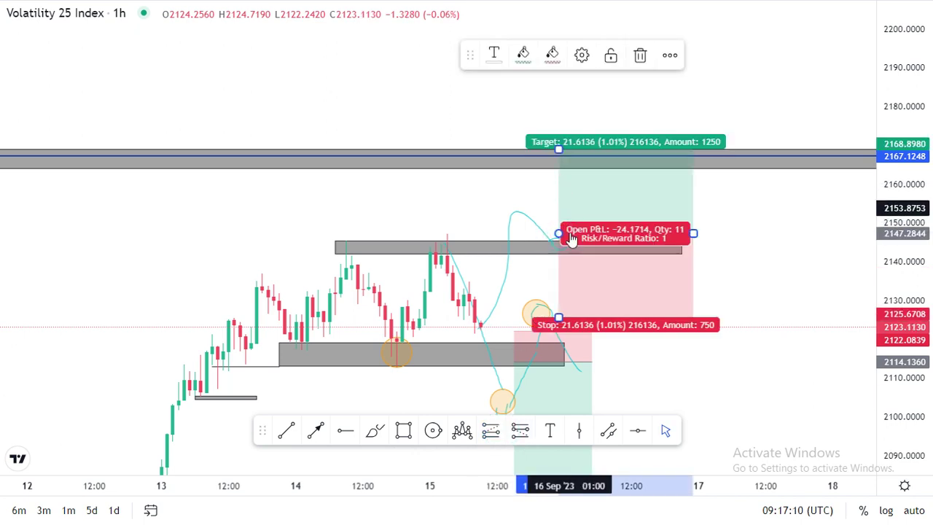
left_click_drag(558, 318, 561, 280)
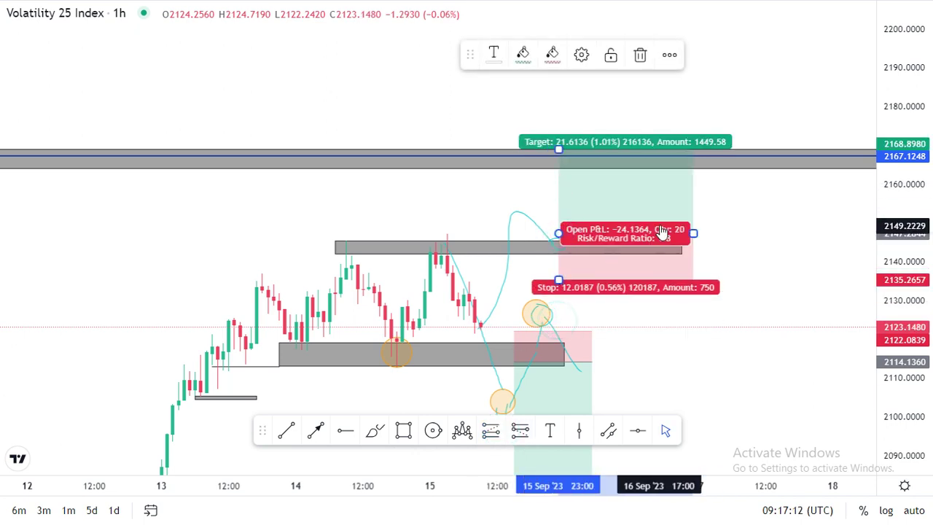
left_click_drag(693, 232, 660, 231)
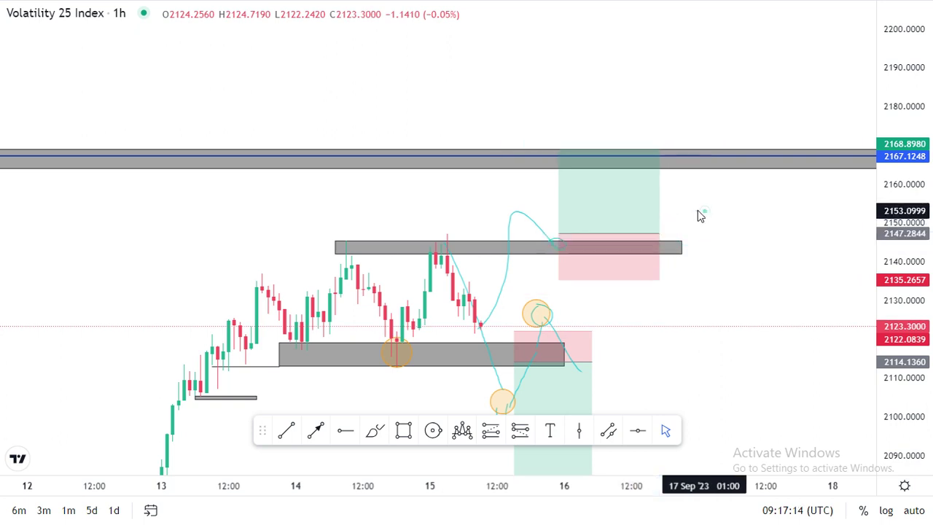
- Set the long position's target to about 2167.25, at the blue line inside the upper resistance zone
left_click_drag(558, 149, 560, 161)
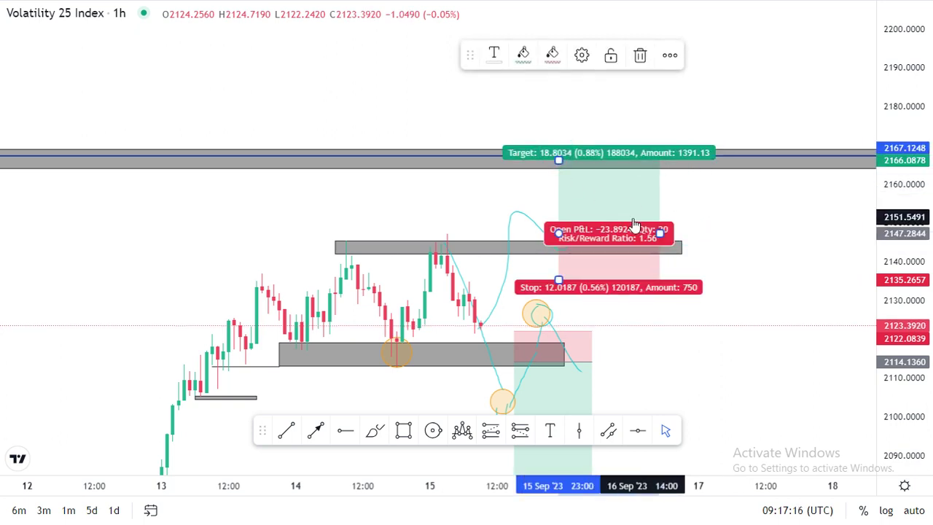
left_click(790, 249)
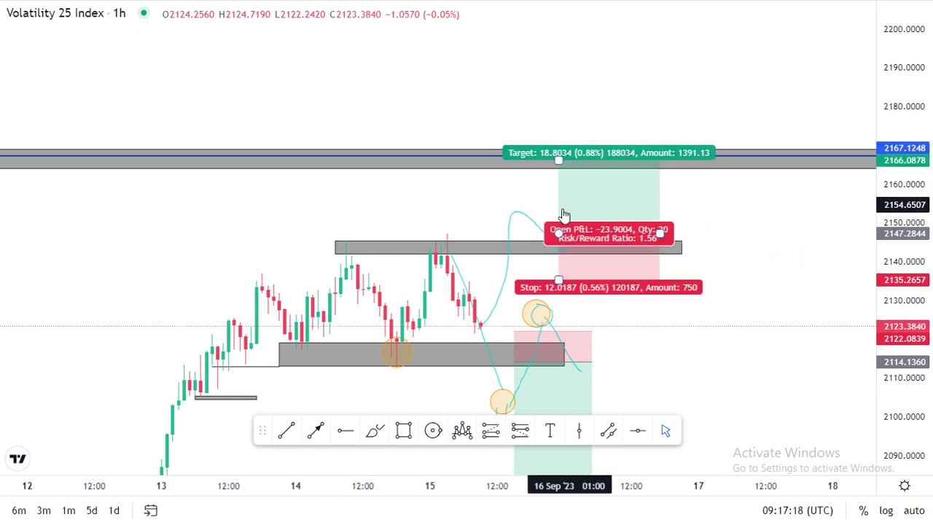
left_click(711, 226)
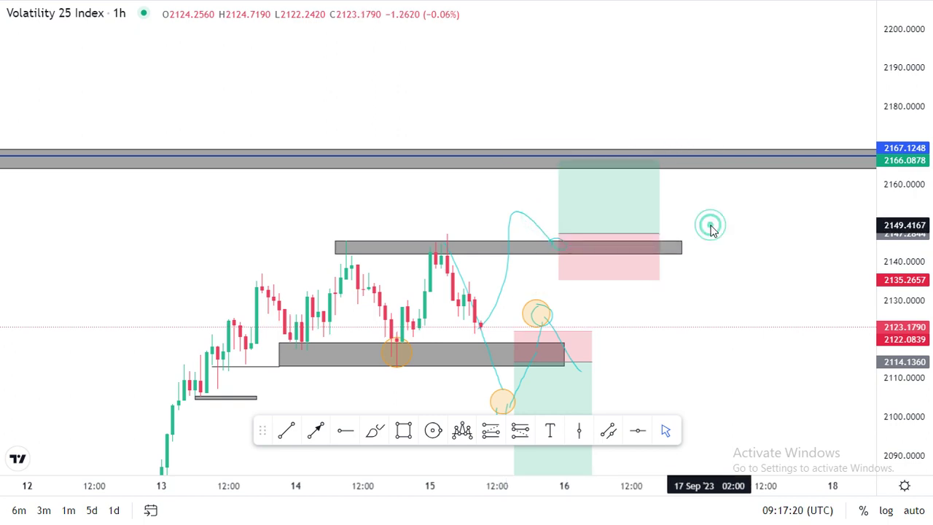
left_click_drag(413, 204, 433, 204)
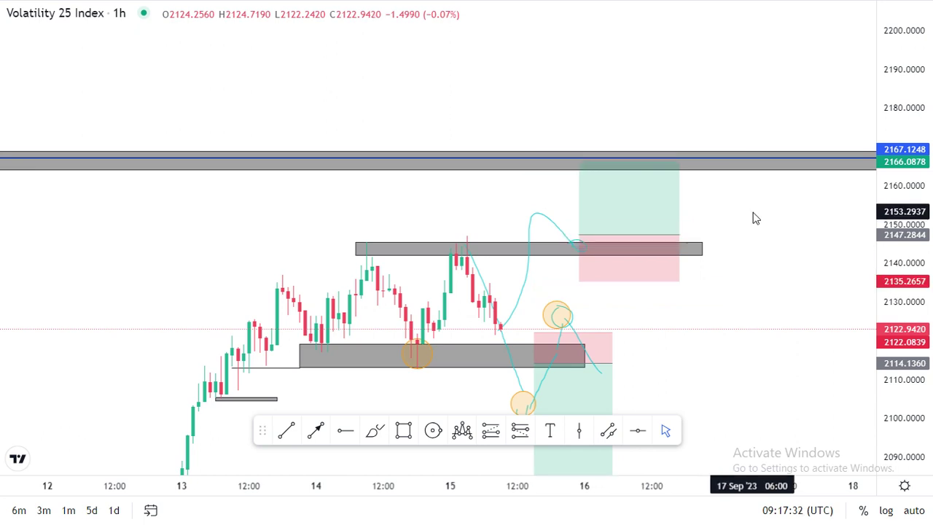
left_click(578, 161)
left_click_drag(578, 161, 576, 158)
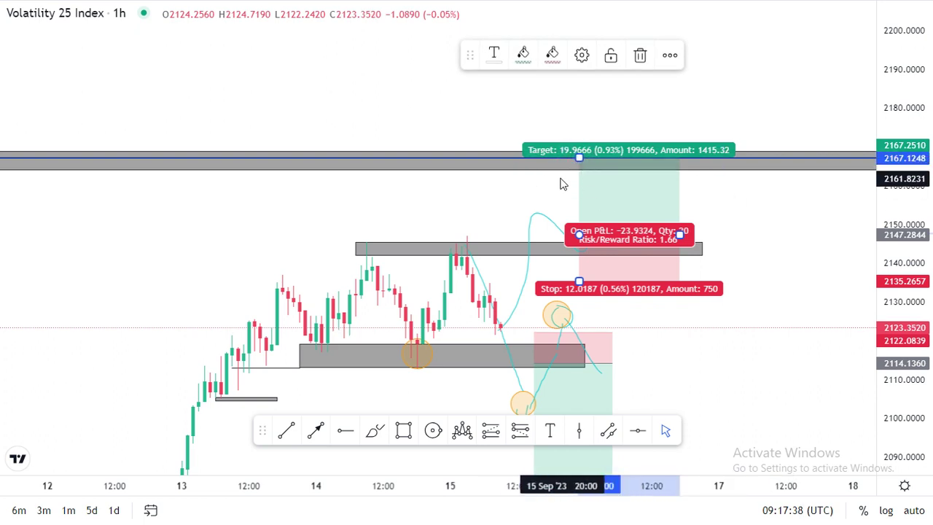
- Examine the planned short down to the zone near 2067 and the long setup above the double-top resistance
left_click_drag(739, 326, 721, 82)
left_click(545, 290)
left_click(665, 46)
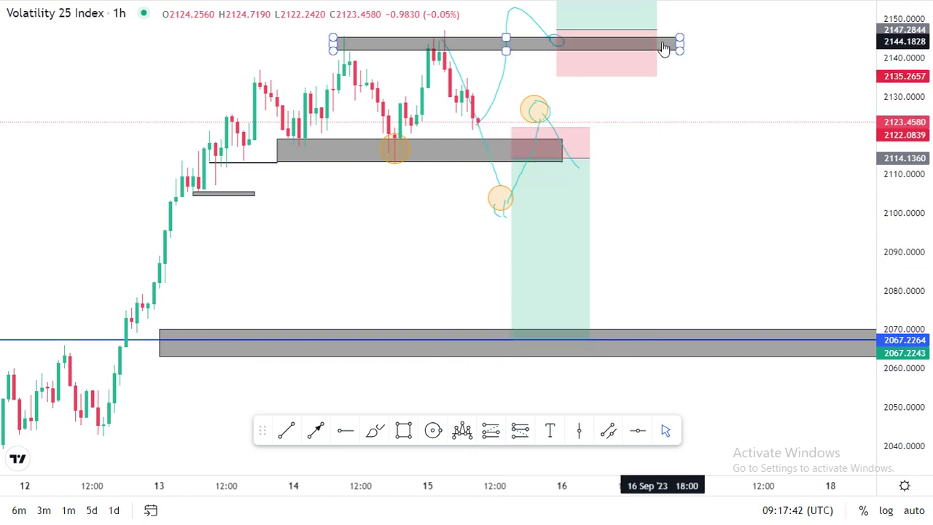
left_click_drag(682, 171, 766, 213)
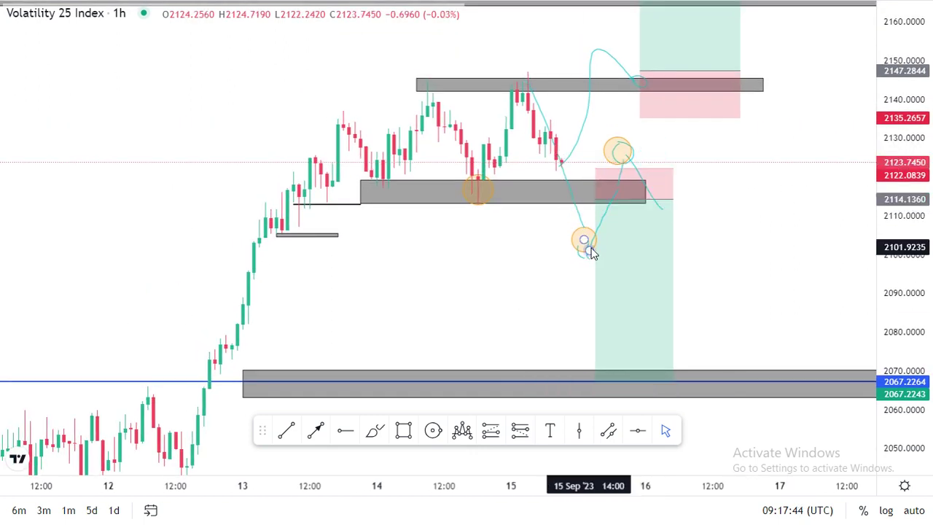
scroll(753, 160, "right", 3)
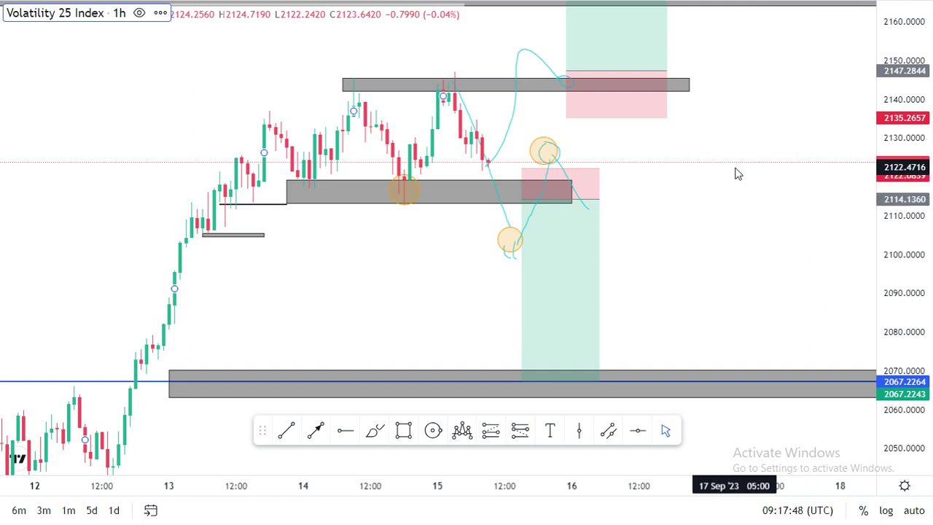
left_click_drag(736, 174, 797, 292)
left_click(619, 201)
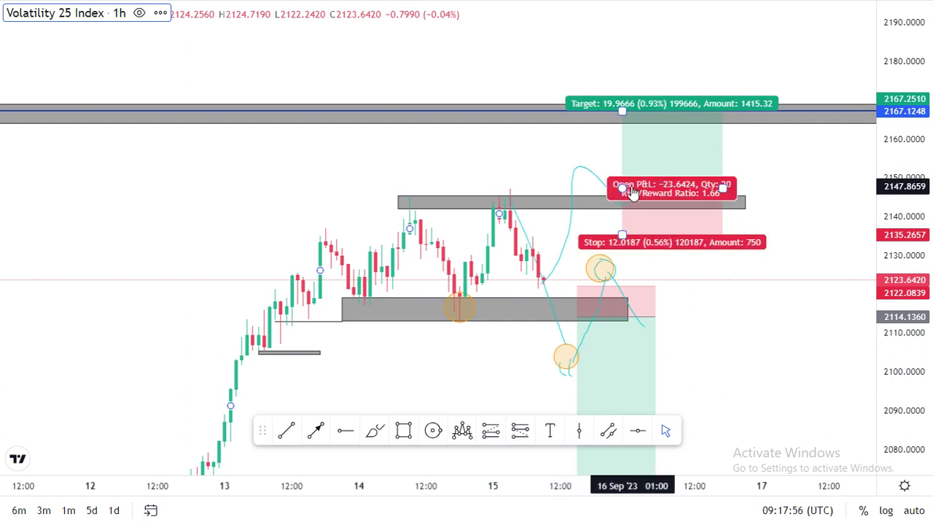
- Draw a thin rectangle between about 2132.1 and 2134.8 from the latest lower high, and brush price breaking above and retesting it
scroll(532, 238, "up", 2)
left_click_drag(631, 217, 773, 250)
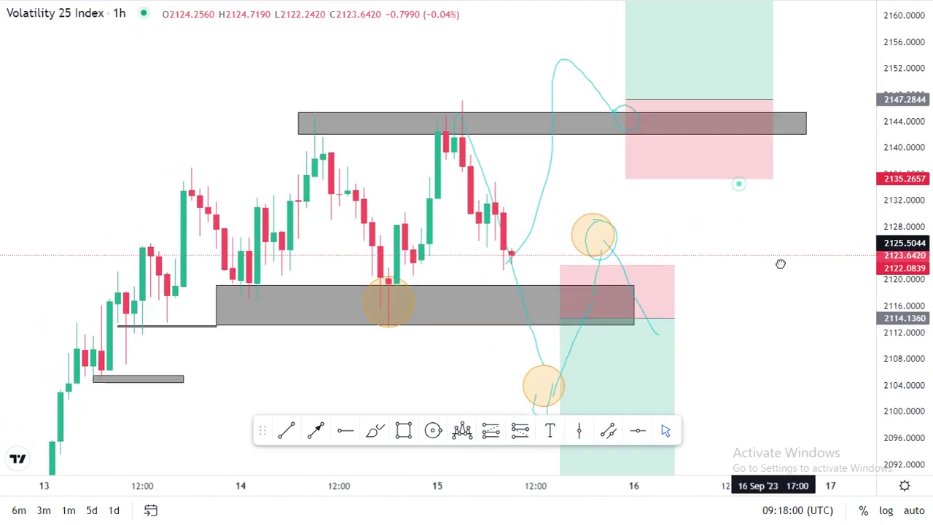
left_click(404, 430)
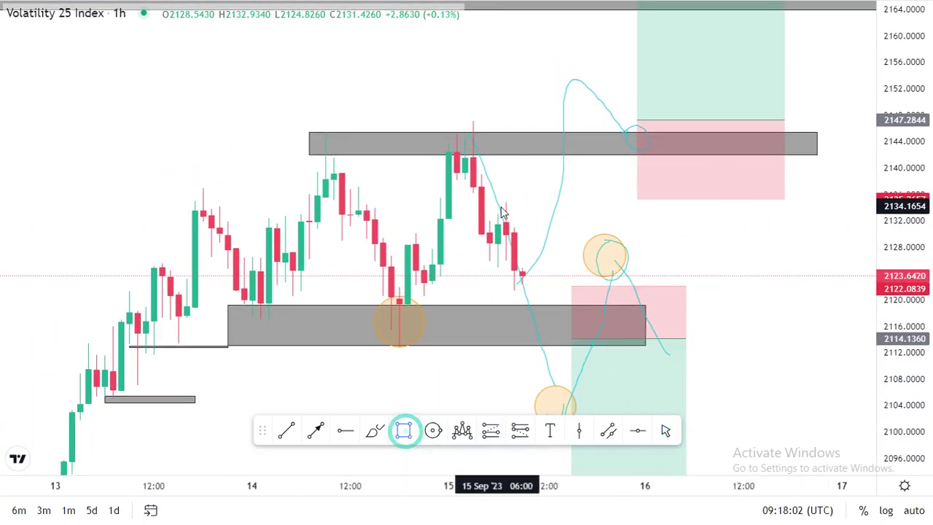
mouse_move(489, 203)
left_mouse_down()
mouse_move(702, 224)
mouse_move(777, 218)
left_mouse_up()
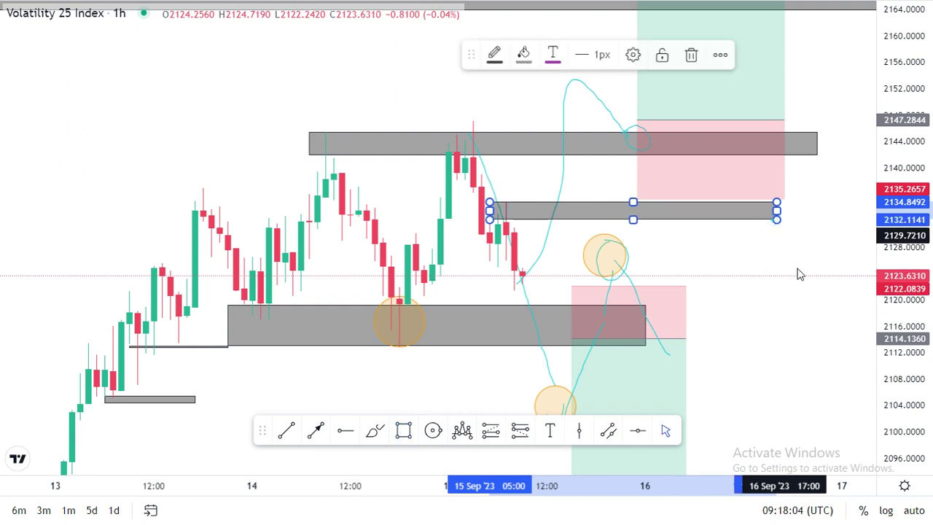
left_click(799, 274)
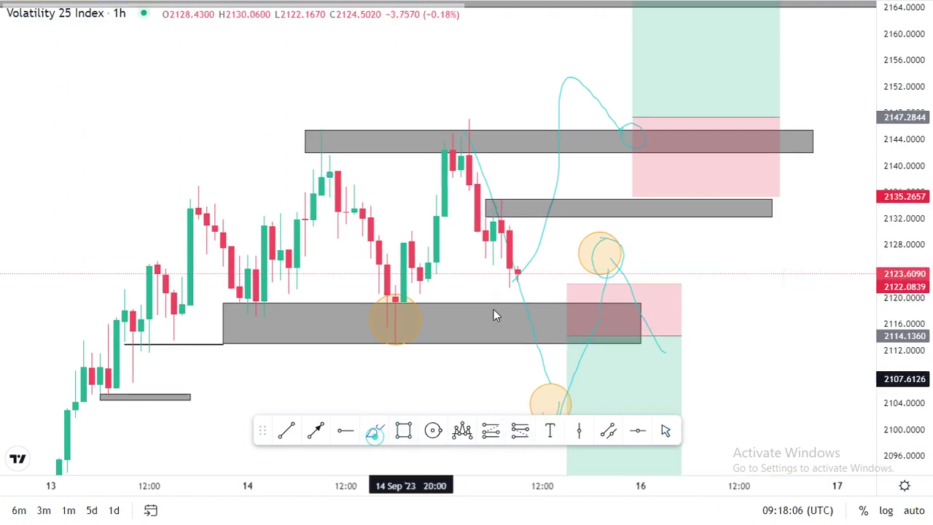
mouse_move(510, 272)
left_mouse_down()
mouse_move(576, 154)
mouse_move(624, 210)
left_mouse_up()
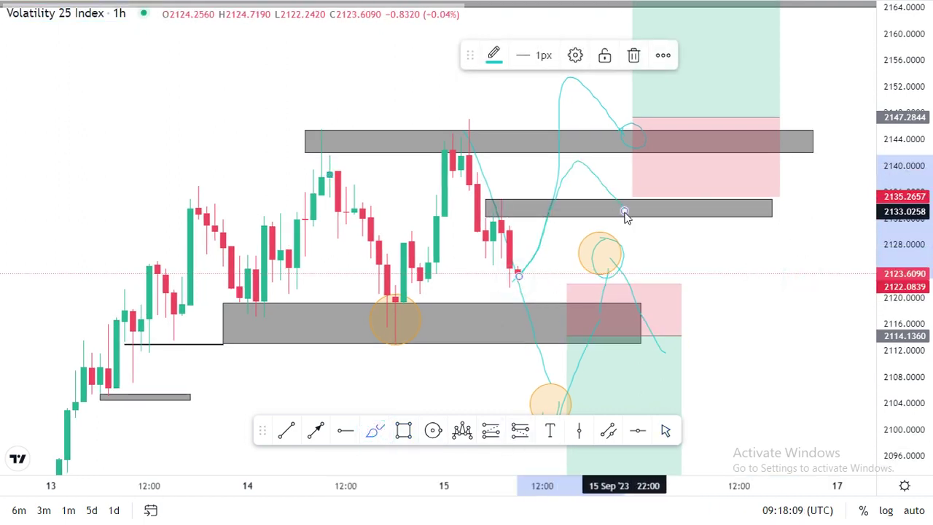
- Place a long position at the lower rectangle's retest, with entry at about 2134.17, stop at 2129.15 and target at 2165.73
left_click(490, 432)
left_click(632, 204)
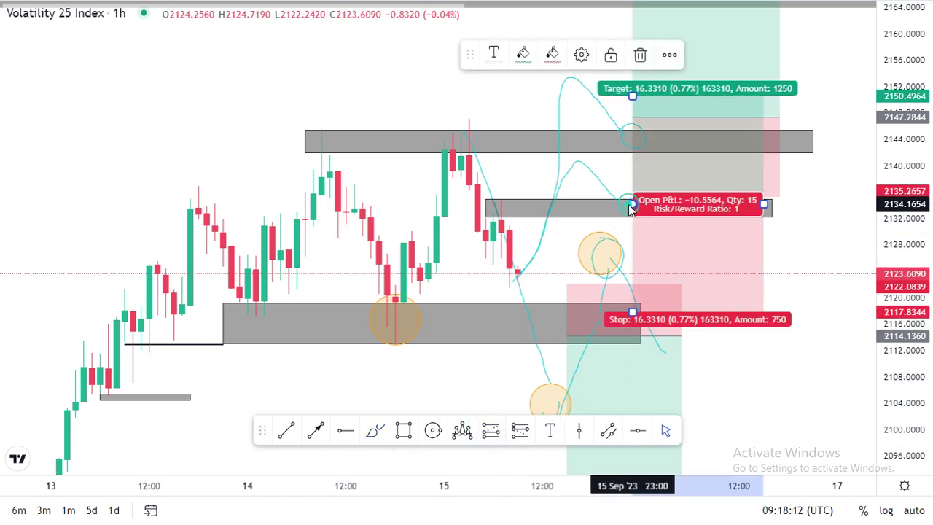
left_click_drag(632, 312, 632, 237)
left_click_drag(829, 84, 829, 212)
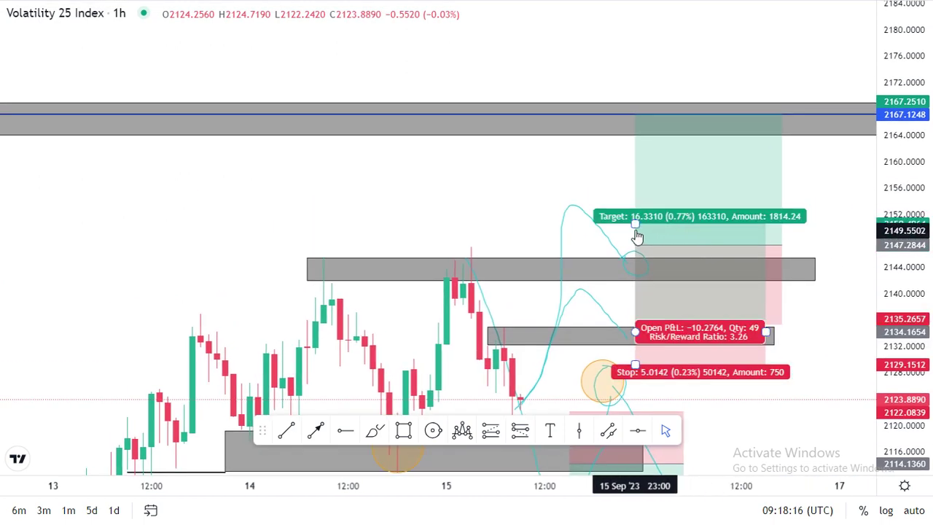
left_click_drag(635, 227, 635, 124)
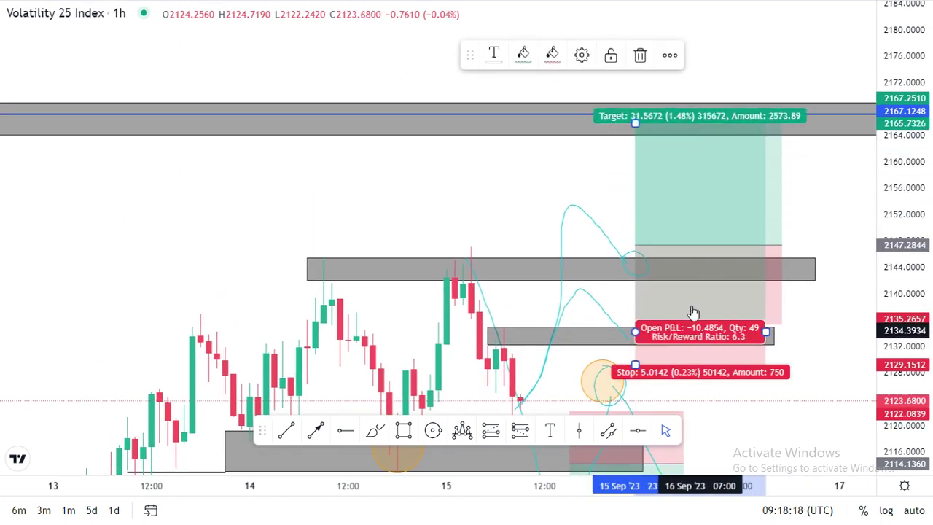
- Delete the long position whose entry is at about 2147.28
left_click_drag(766, 332, 775, 239)
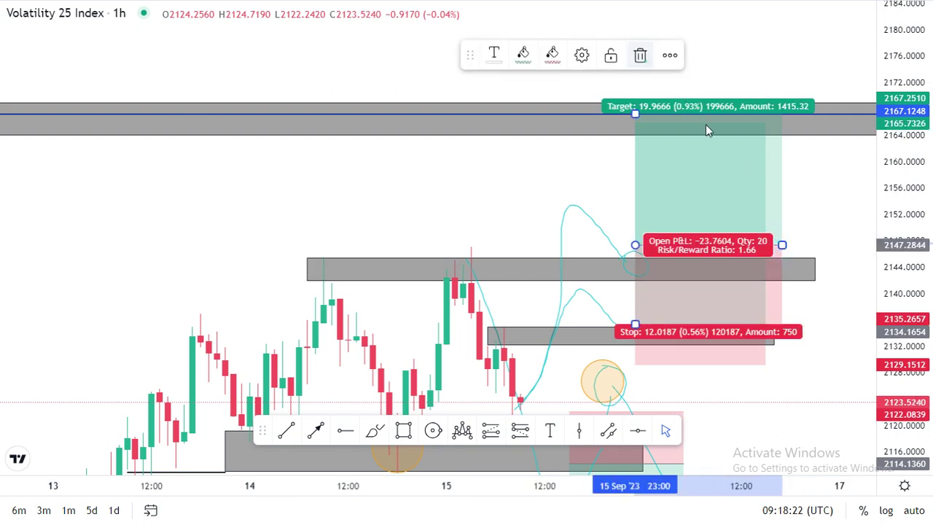
left_click(648, 59)
left_click_drag(847, 337, 763, 329)
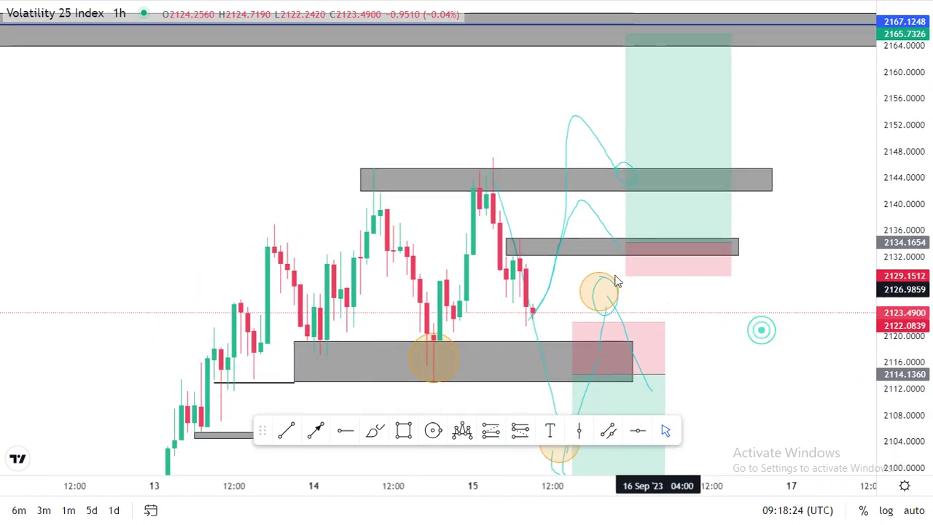
left_click(555, 248)
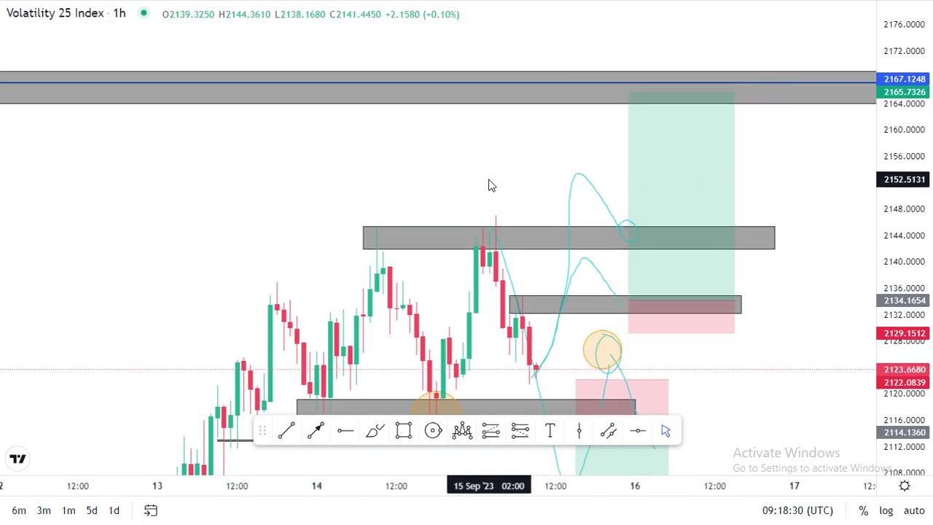
left_click_drag(491, 183, 546, 129)
left_click_drag(772, 371, 568, 349)
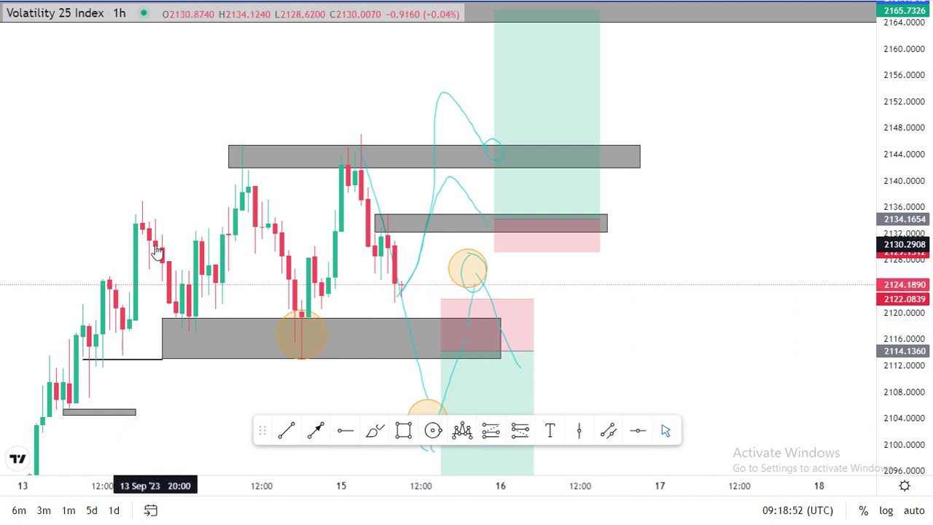
left_click_drag(138, 161, 358, 183)
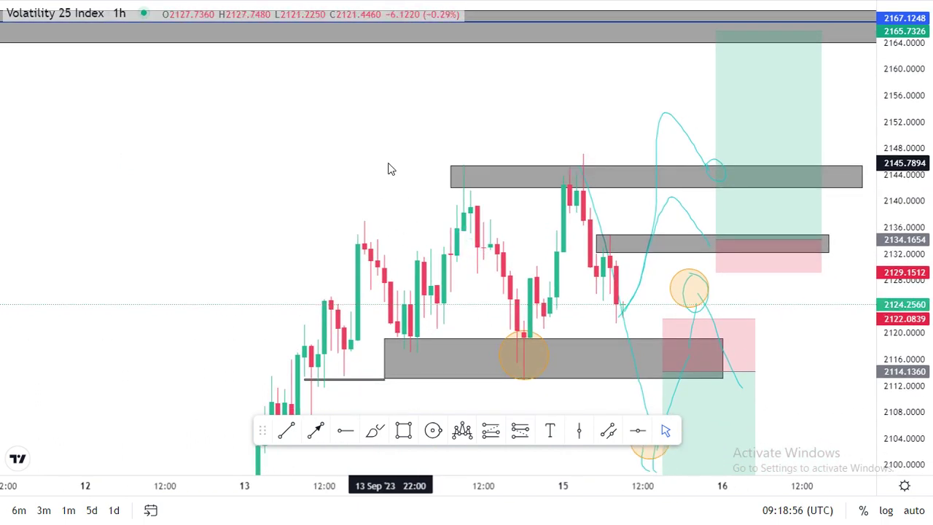